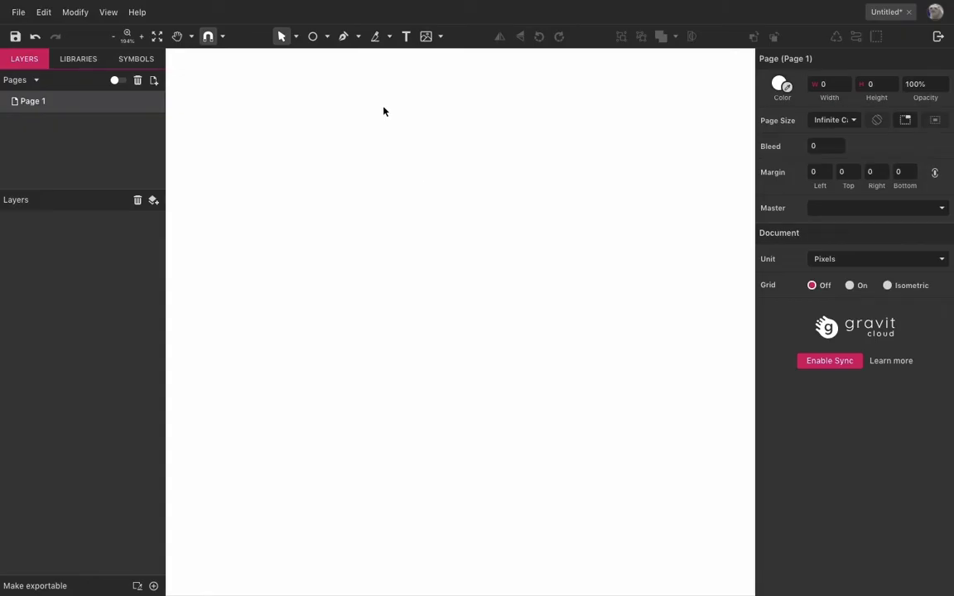
Step: Add a heading reading 'This is a text.' in Open Sans Regular 24 near the canvas top
click(407, 37)
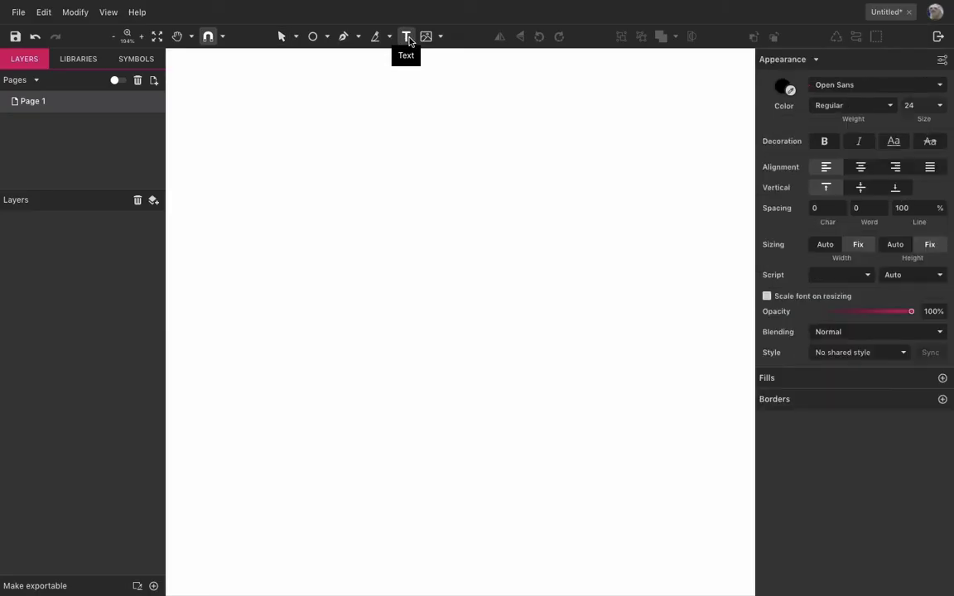
click(351, 173)
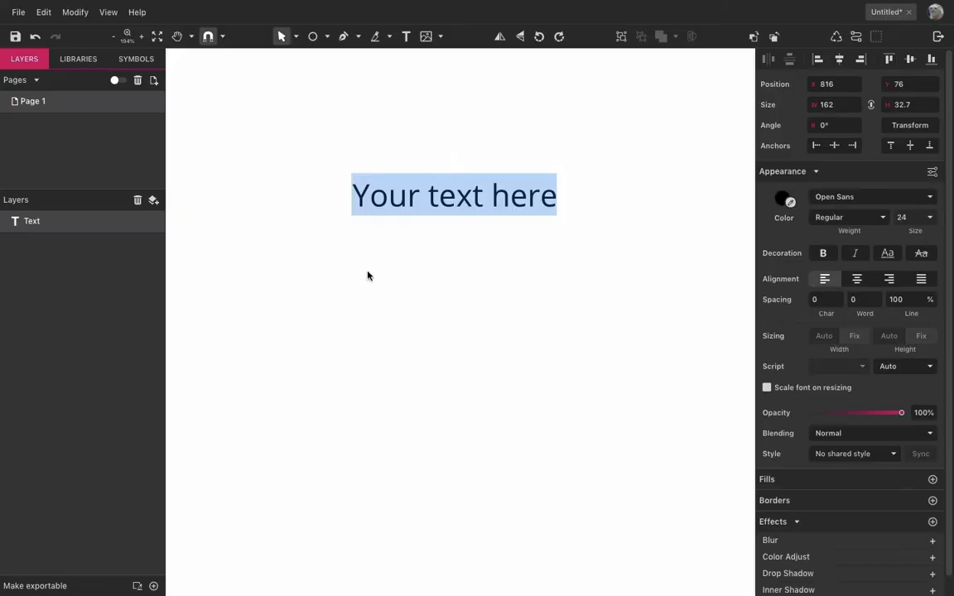
text(T)
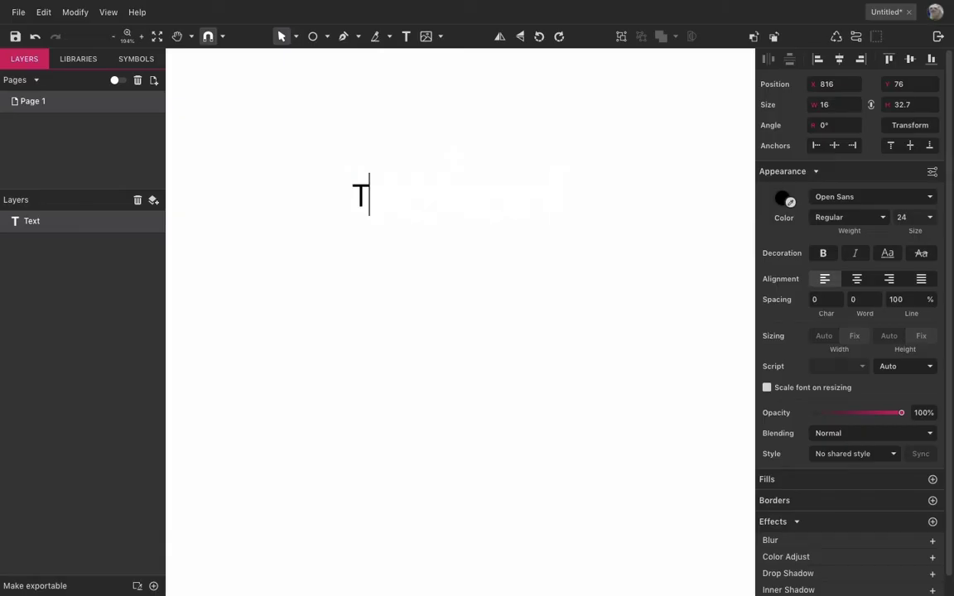
text(his is a text.)
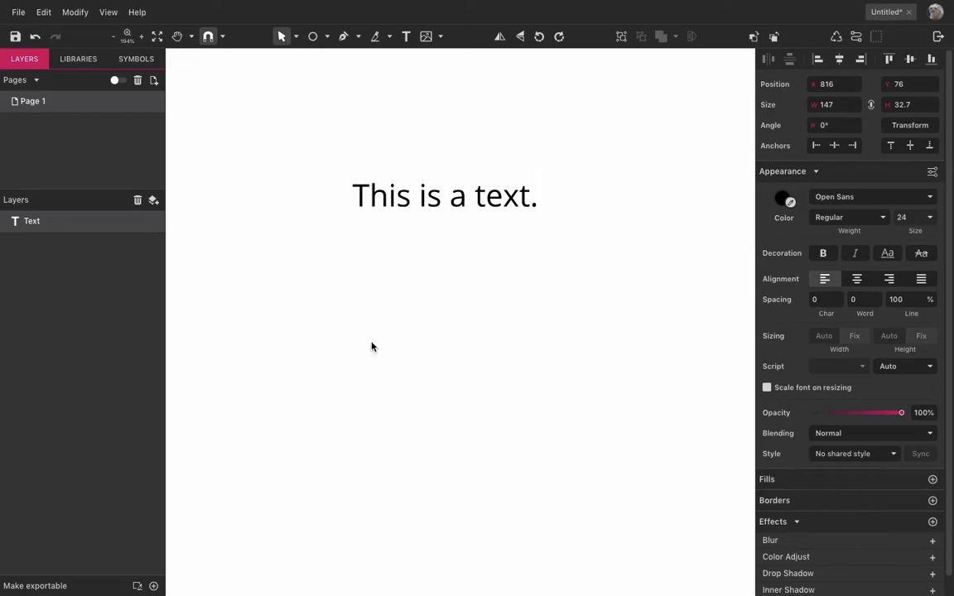
key(Escape)
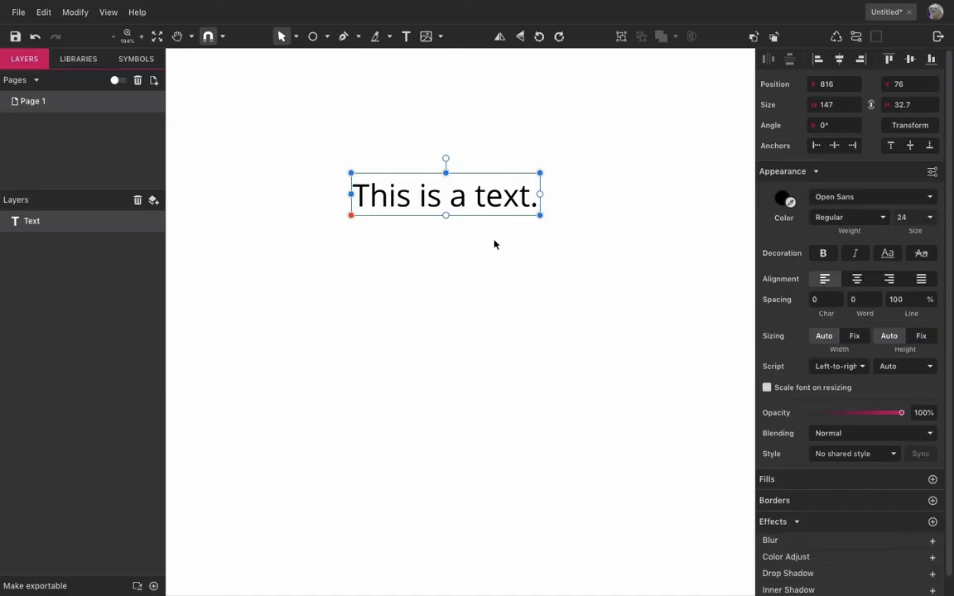
double_click(501, 198)
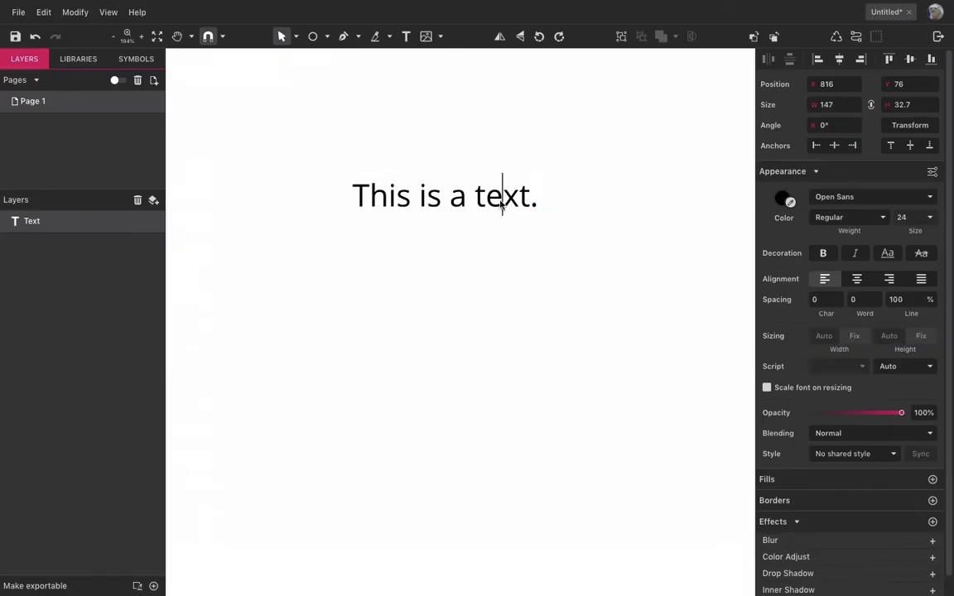
key(Left)
key(Left)
key(Left)
key(Left)
key(Left)
key(Left)
key(Left)
key(Left)
key(Left)
key(Escape)
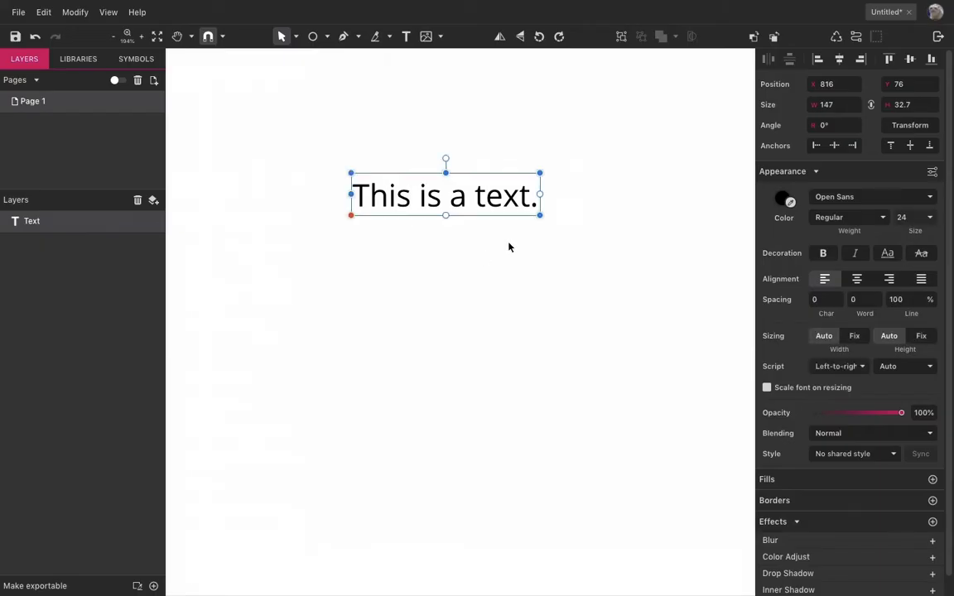
Step: Draw a large text box below the heading and fill it with the Lorem ipsum paragraph
click(406, 36)
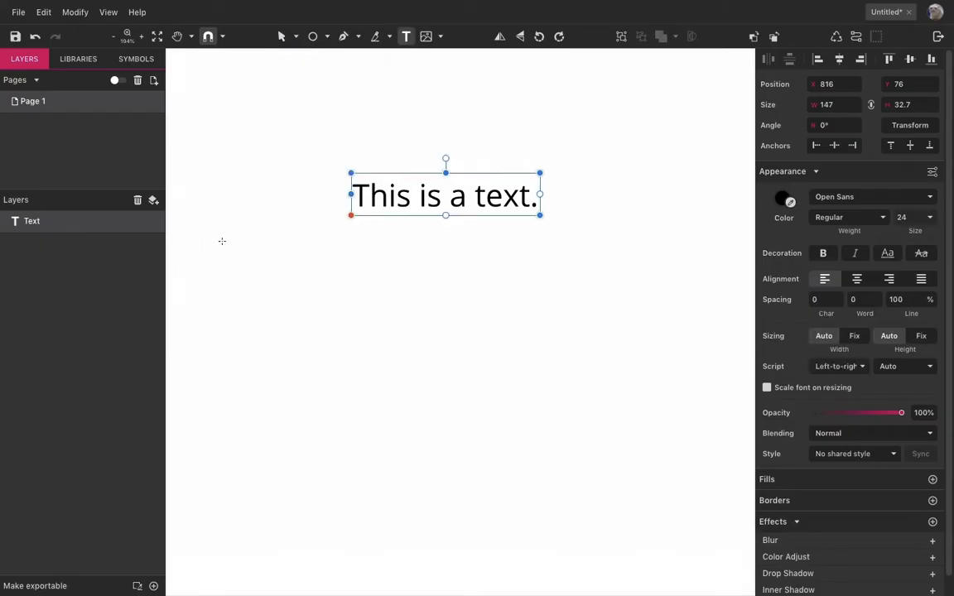
drag(218, 243, 735, 529)
text(Lorem ipsum dolor sit amet, consectetur adipiscing elit,sed do eiusmod tempor incididunt ut labore et dolore magnaaliqua. Ut enim ad minim veniam, quis nostrud exercitationullamco laboris nisi ut aliquip ex ea commodo)
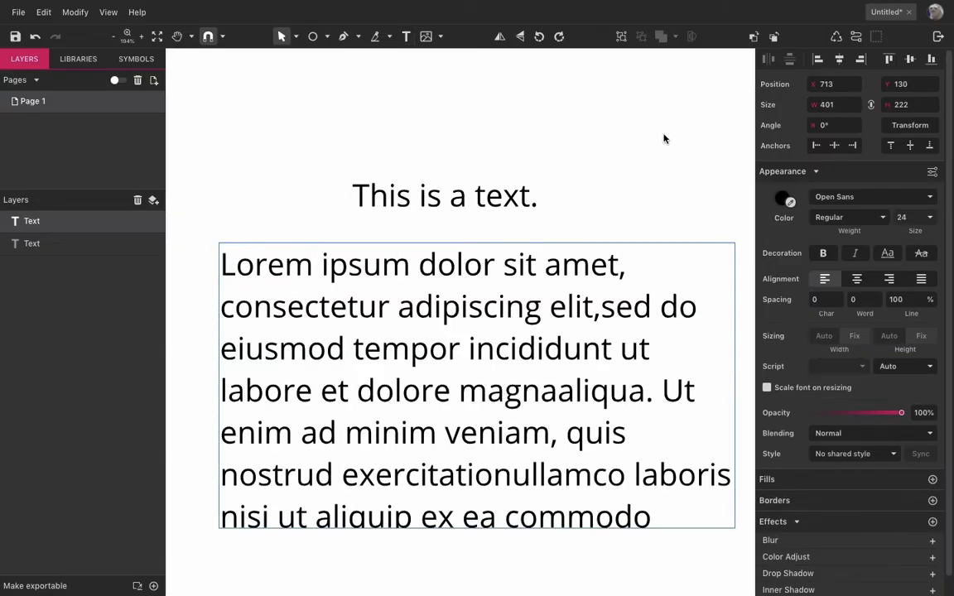
key(Escape)
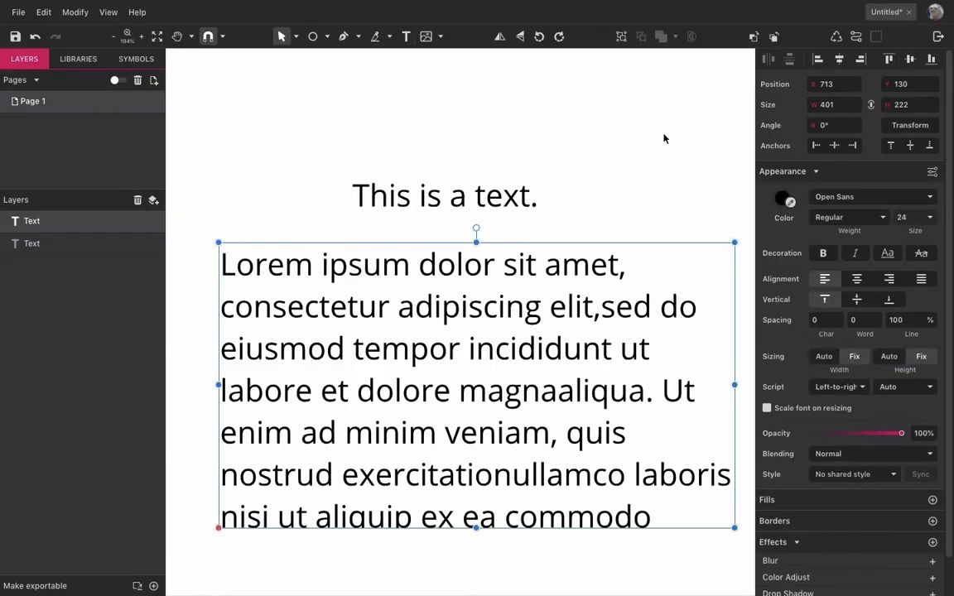
Step: Stretch the paragraph box taller, to a fixed 401 × 359, to show more lines
drag(477, 527, 479, 571)
scroll(488, 452, down, 5)
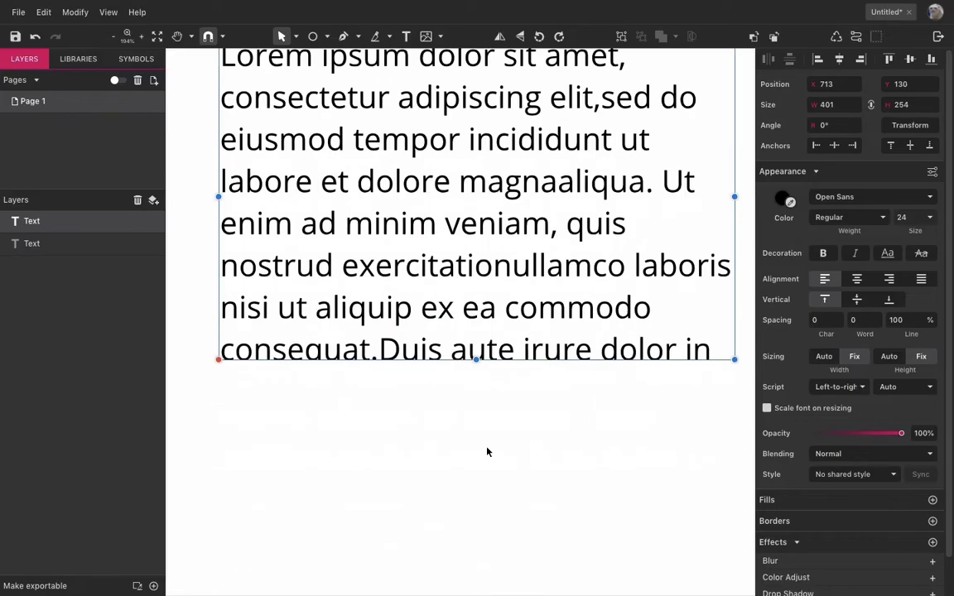
drag(477, 434, 478, 495)
scroll(543, 389, up, 4)
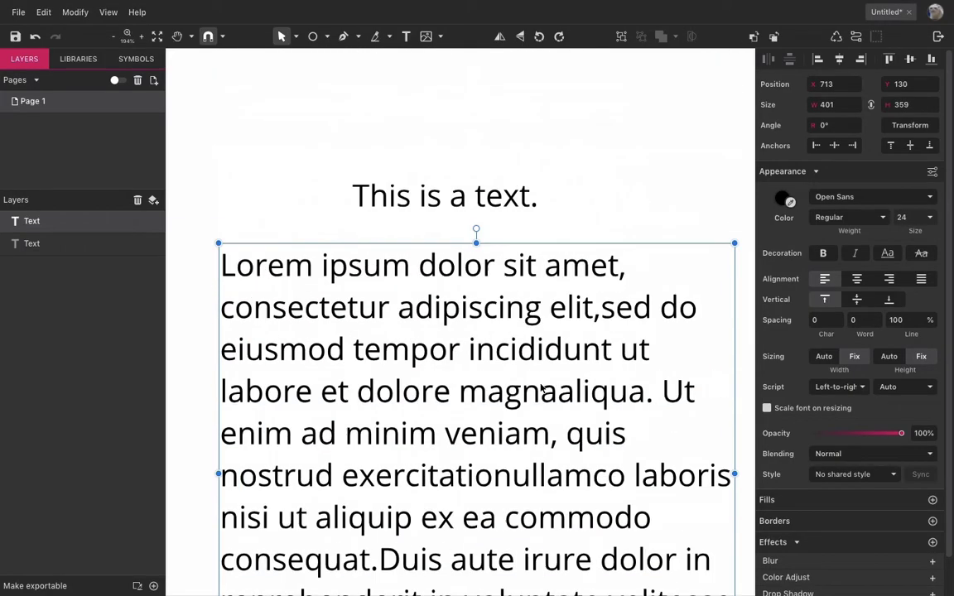
scroll(524, 367, down, 3)
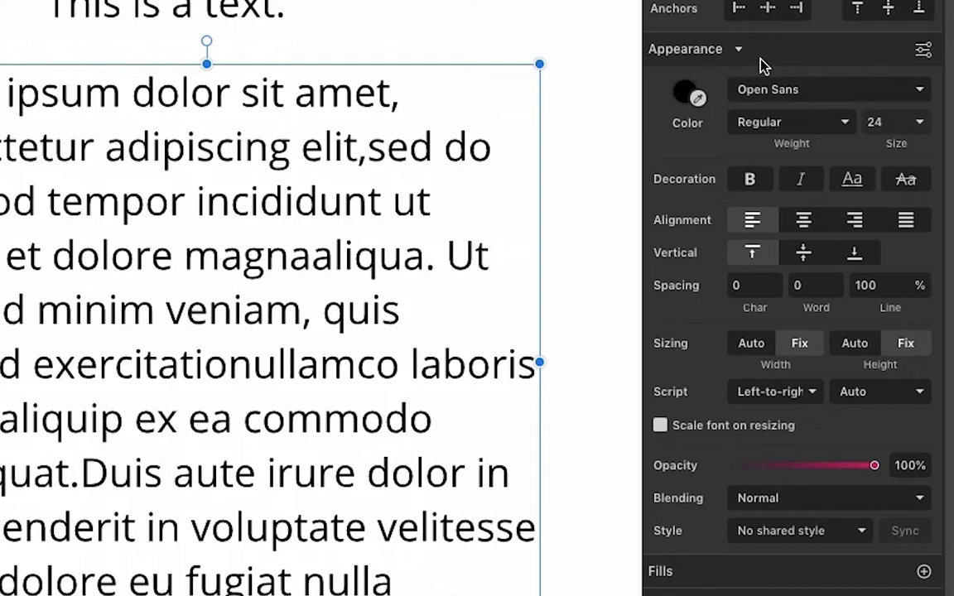
Step: Color the Lorem ipsum paragraph text teal
click(690, 93)
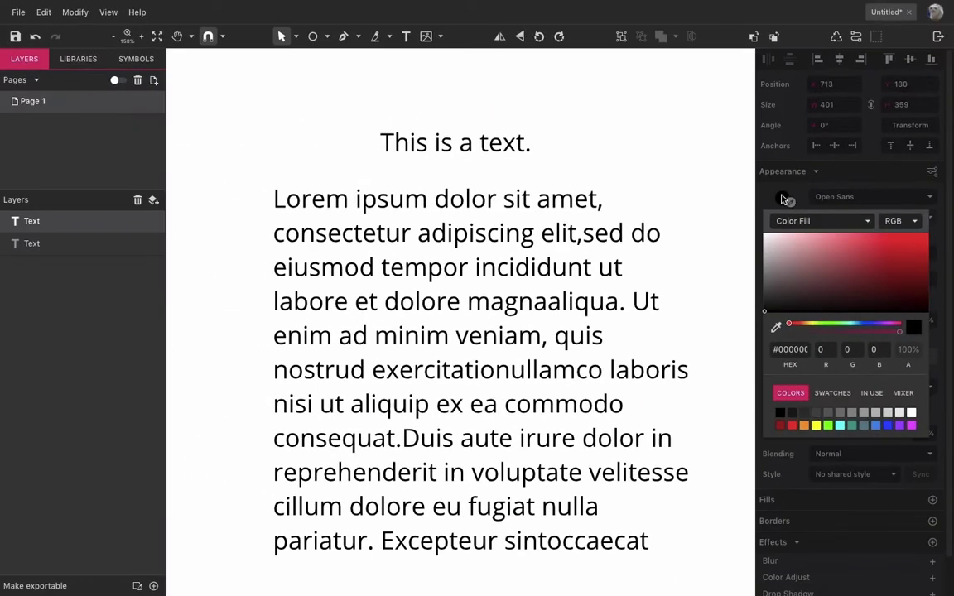
click(854, 425)
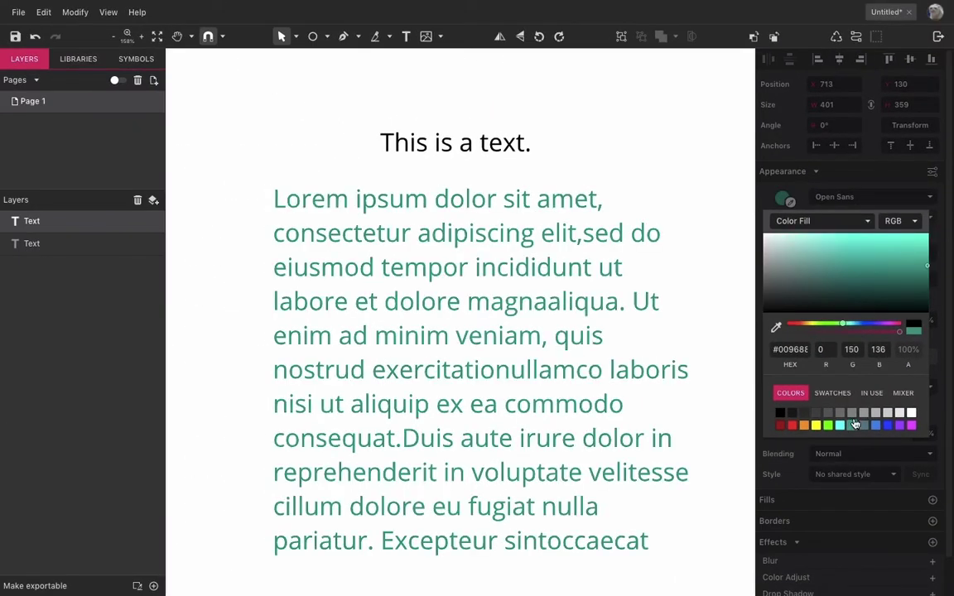
click(760, 159)
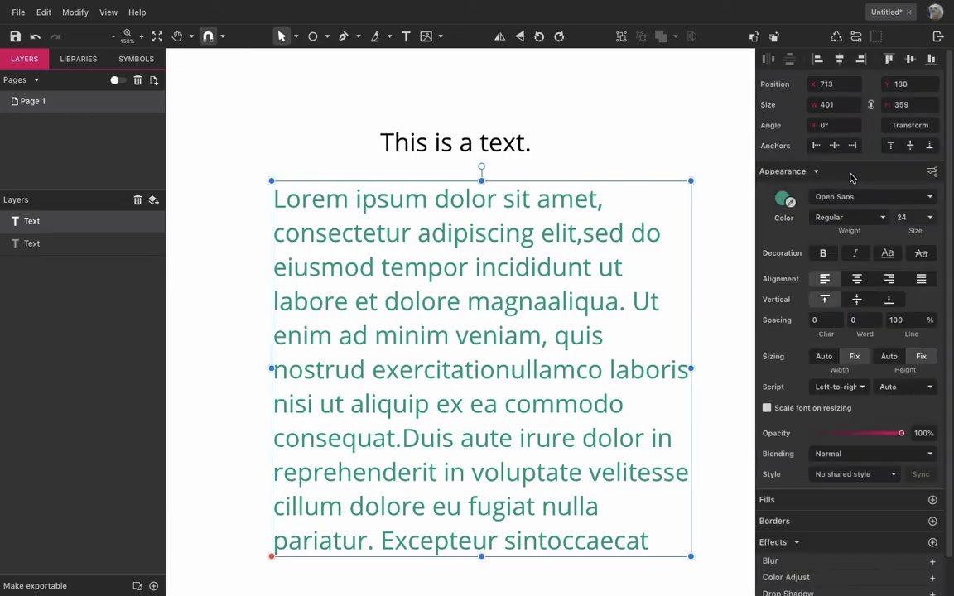
Step: Set the paragraph font to Archivo Regular at 18 px
click(870, 198)
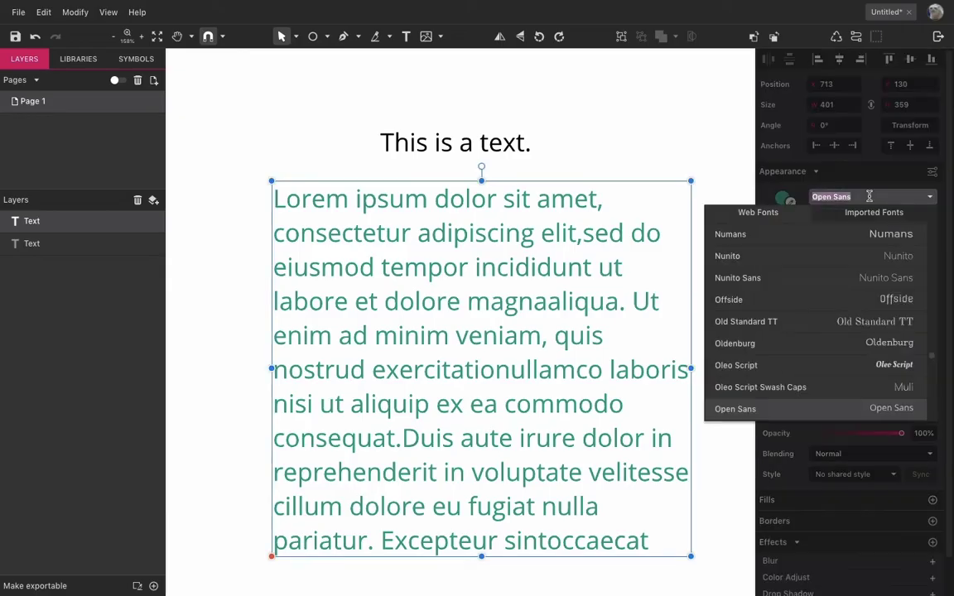
text(Archi)
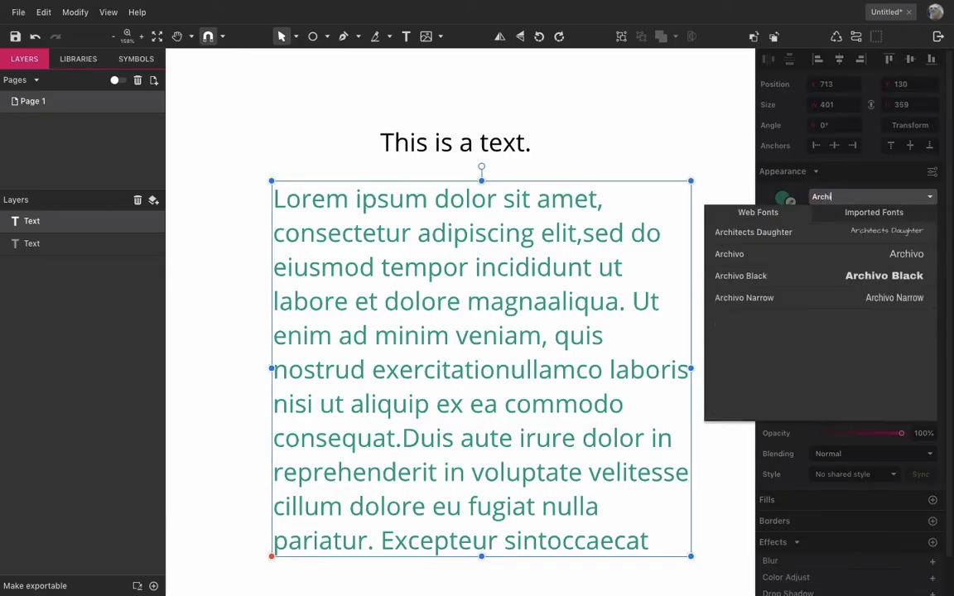
click(846, 255)
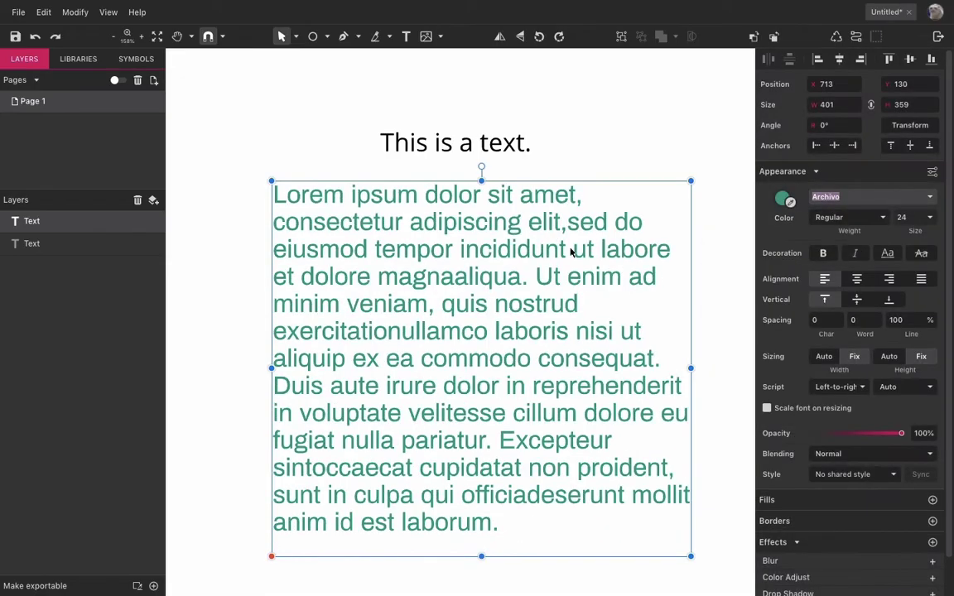
click(849, 217)
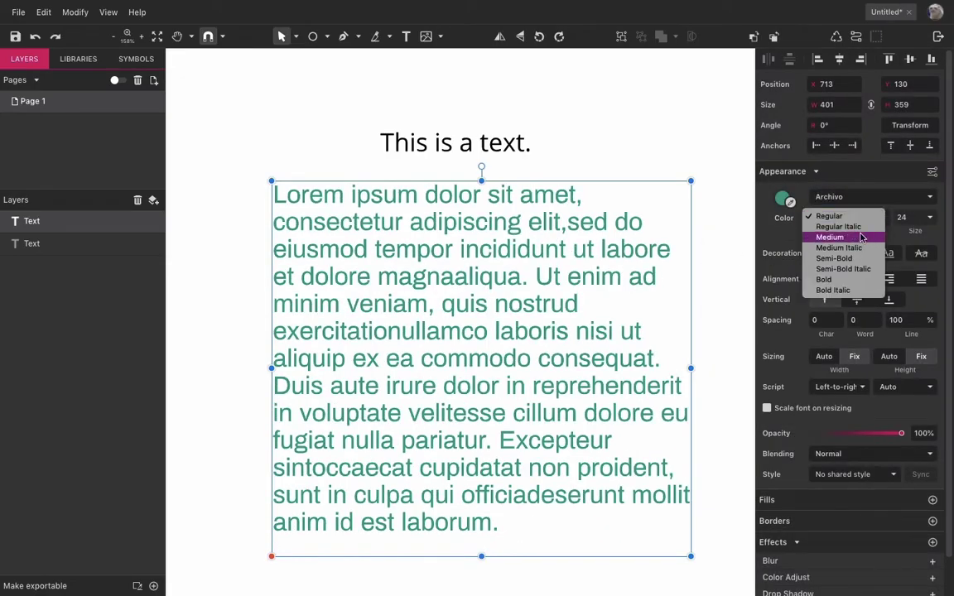
click(830, 216)
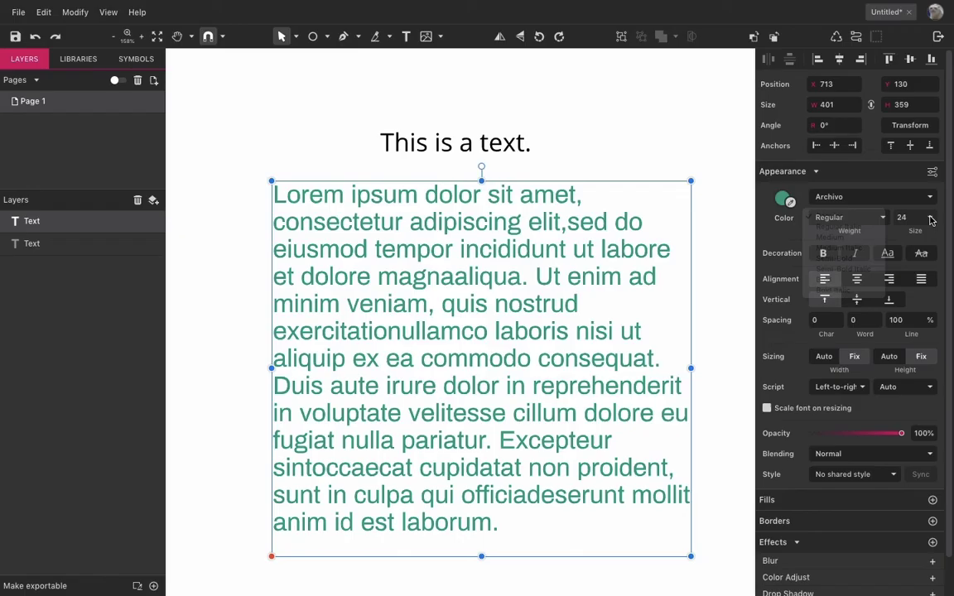
click(931, 217)
scroll(914, 258, down, 3)
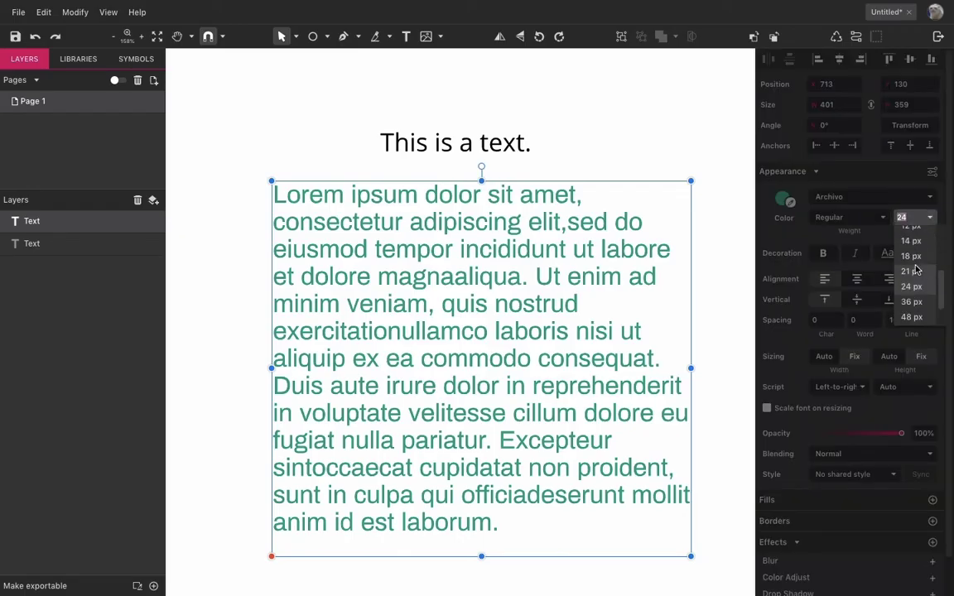
click(914, 258)
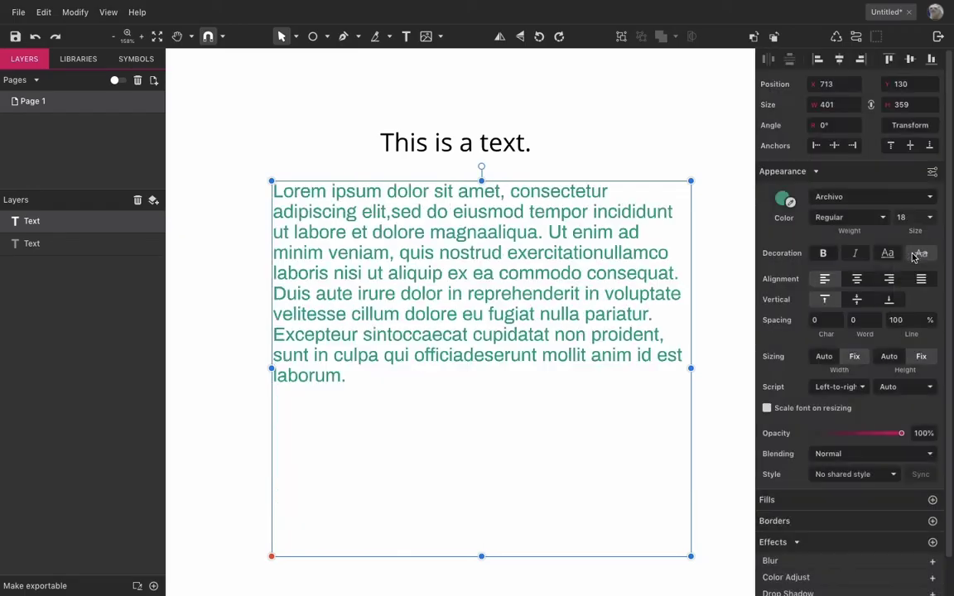
Step: Try bold, italic, underline and strikethrough on the paragraph, then remove them all
click(612, 135)
click(568, 221)
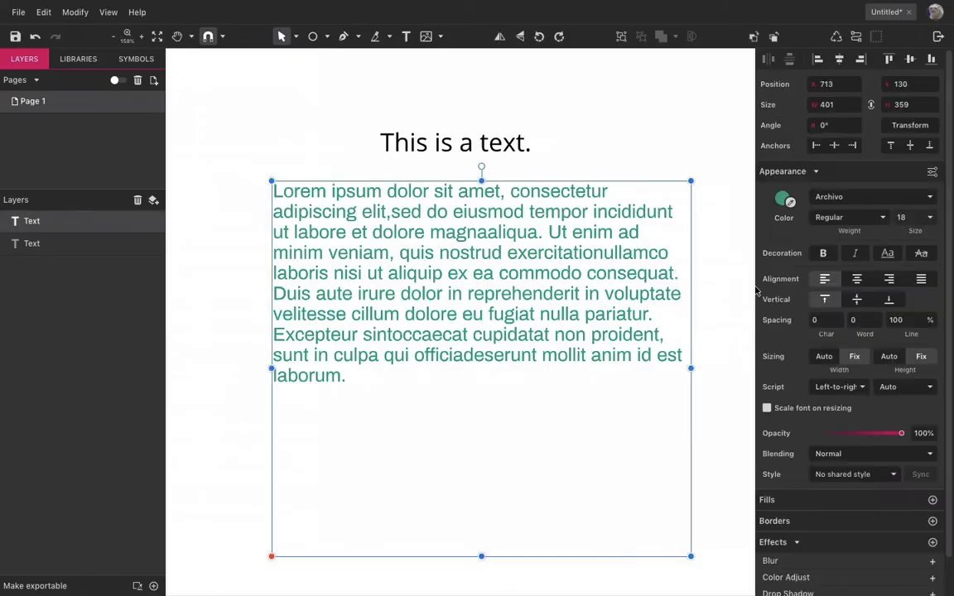
click(823, 255)
click(855, 253)
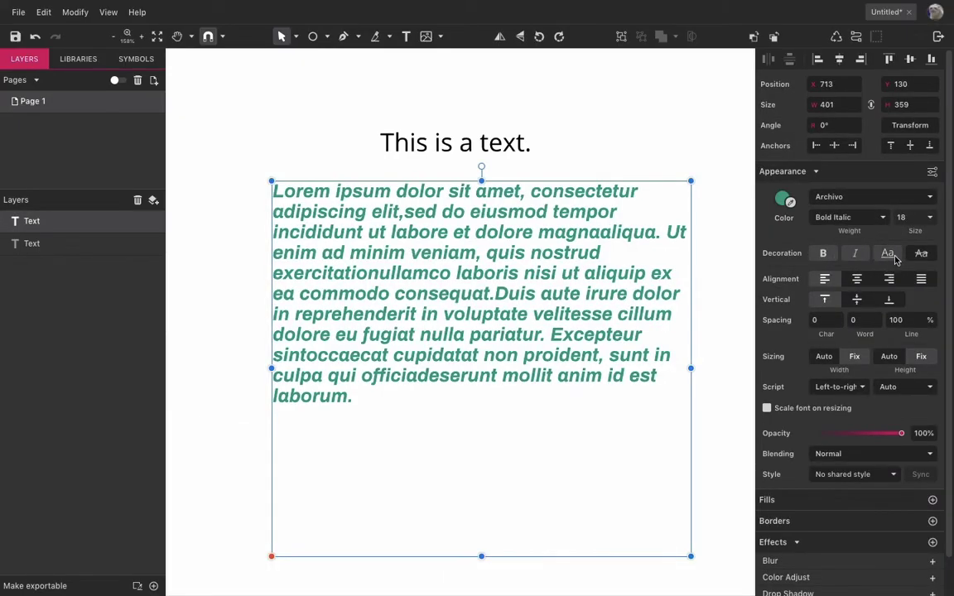
click(888, 254)
click(922, 255)
click(922, 254)
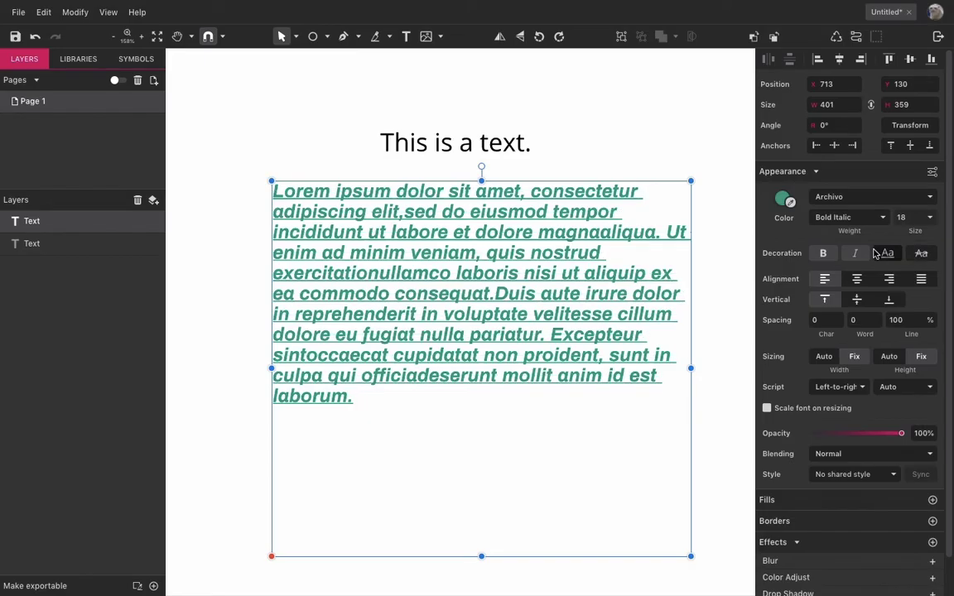
click(888, 254)
click(854, 254)
click(824, 253)
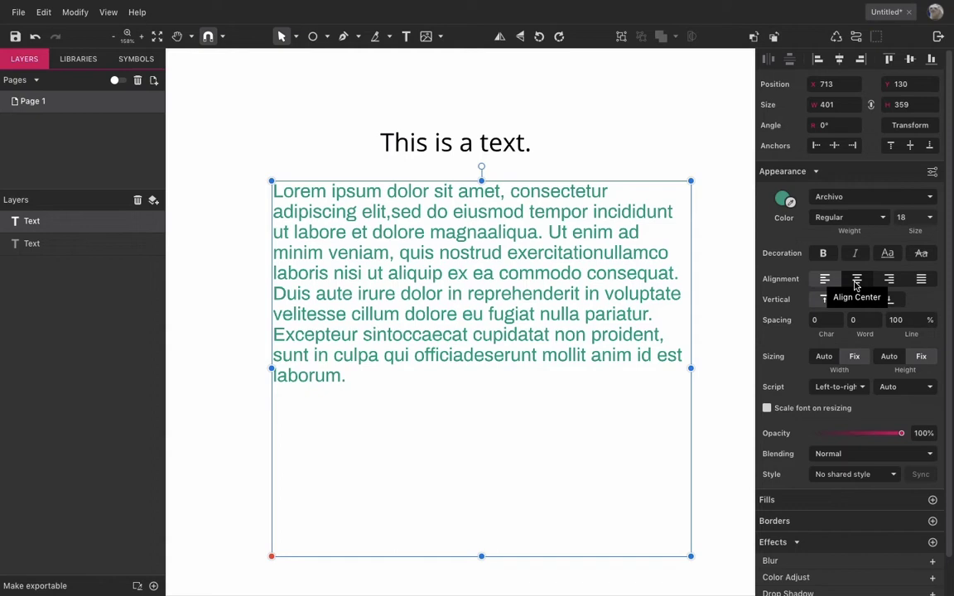
Step: Test centre, right and justified alignment, leaving the paragraph centred
click(856, 281)
click(889, 279)
click(921, 280)
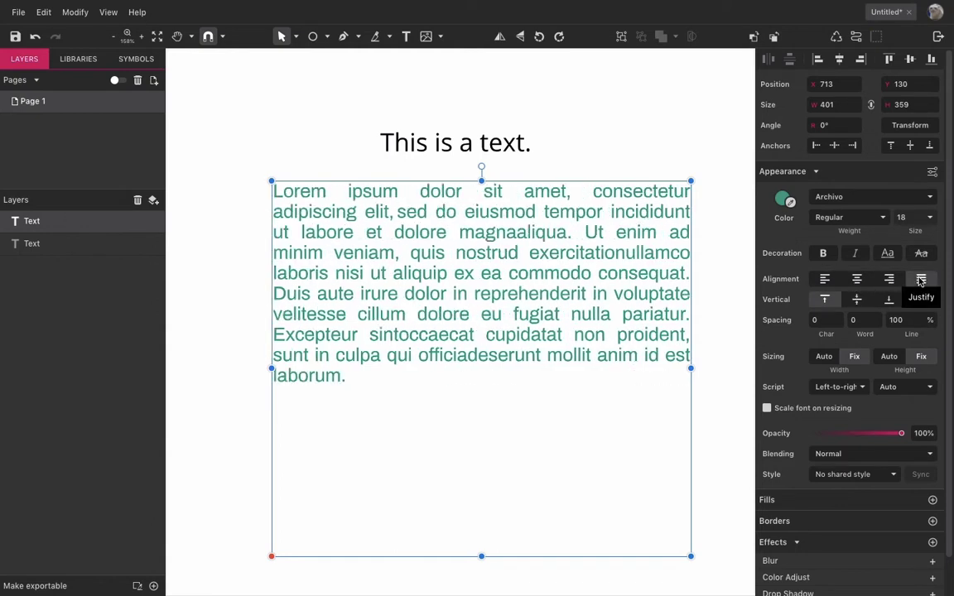
click(861, 283)
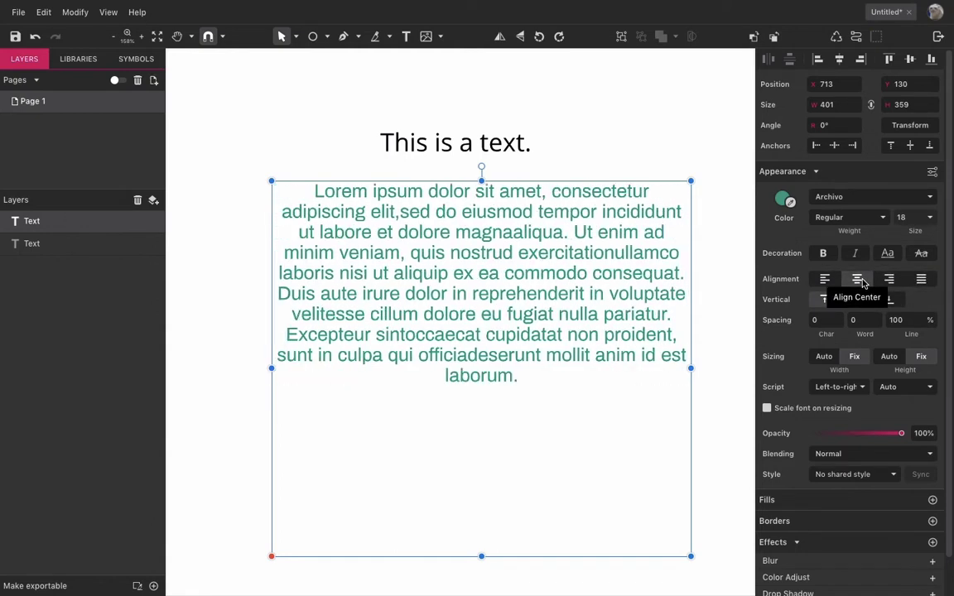
Step: Test middle and bottom vertical alignment, then anchor the paragraph to the top
click(857, 299)
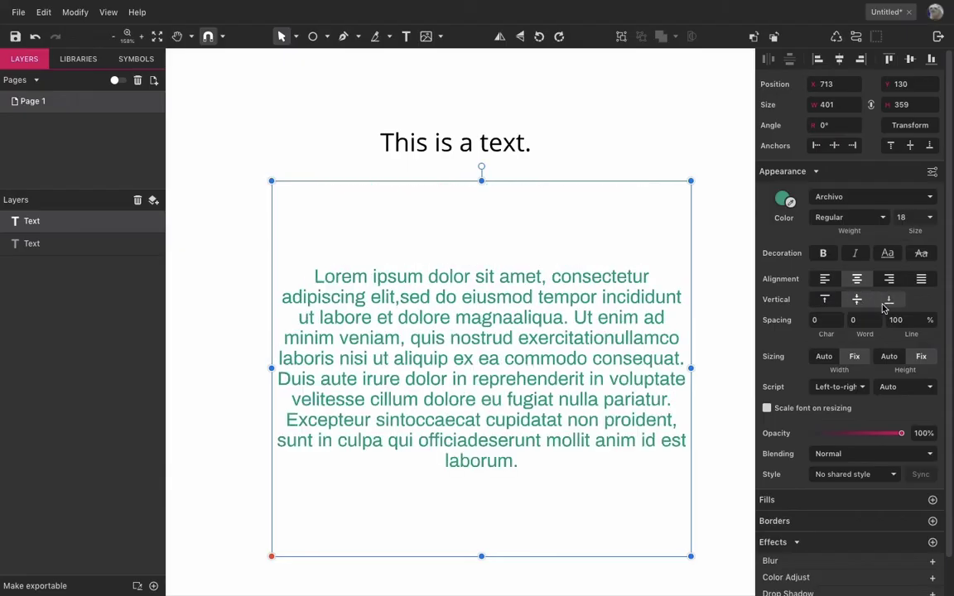
click(890, 301)
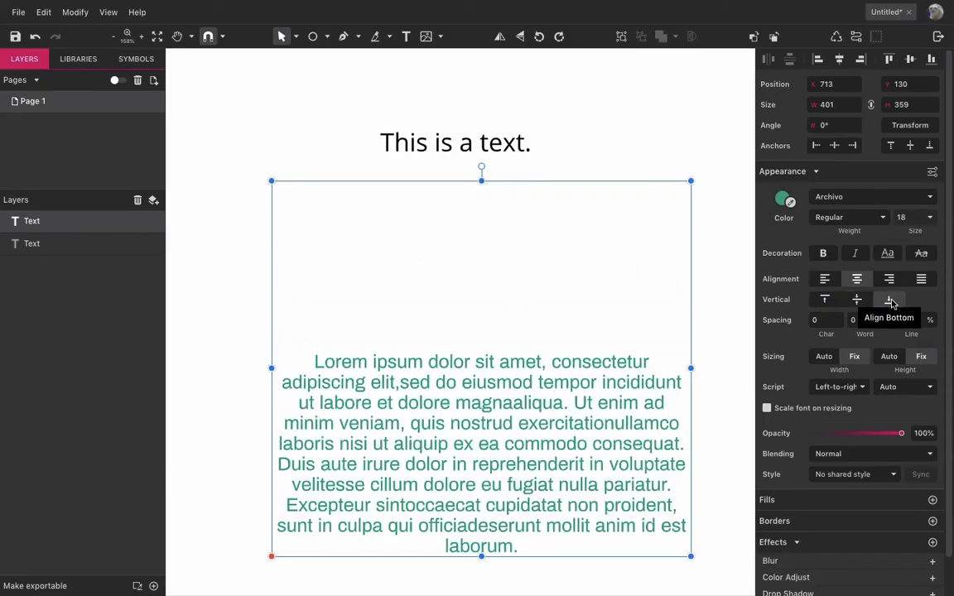
click(825, 299)
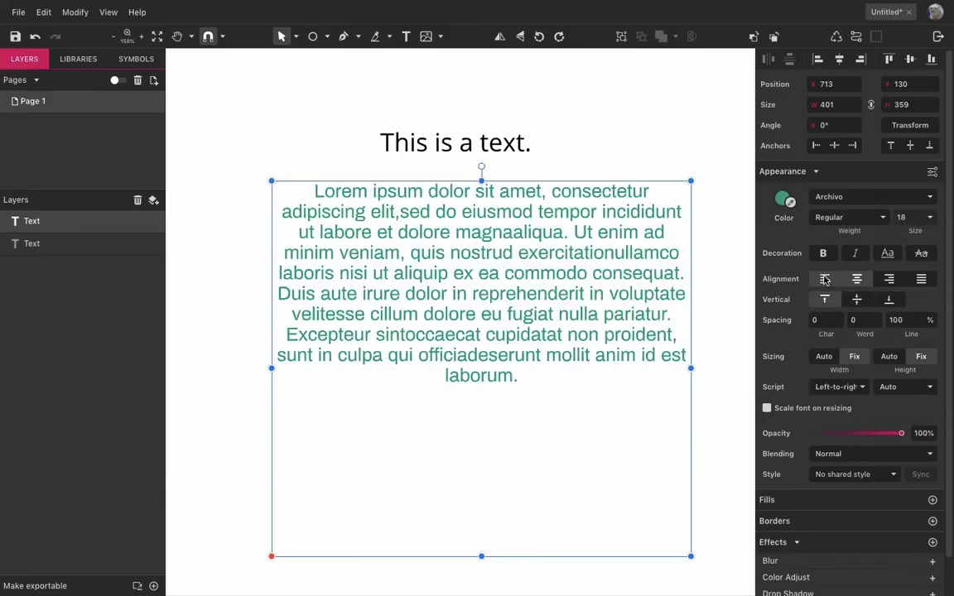
Step: Left-align the paragraph with character spacing 0, word spacing 3 and 150% line spacing
click(825, 279)
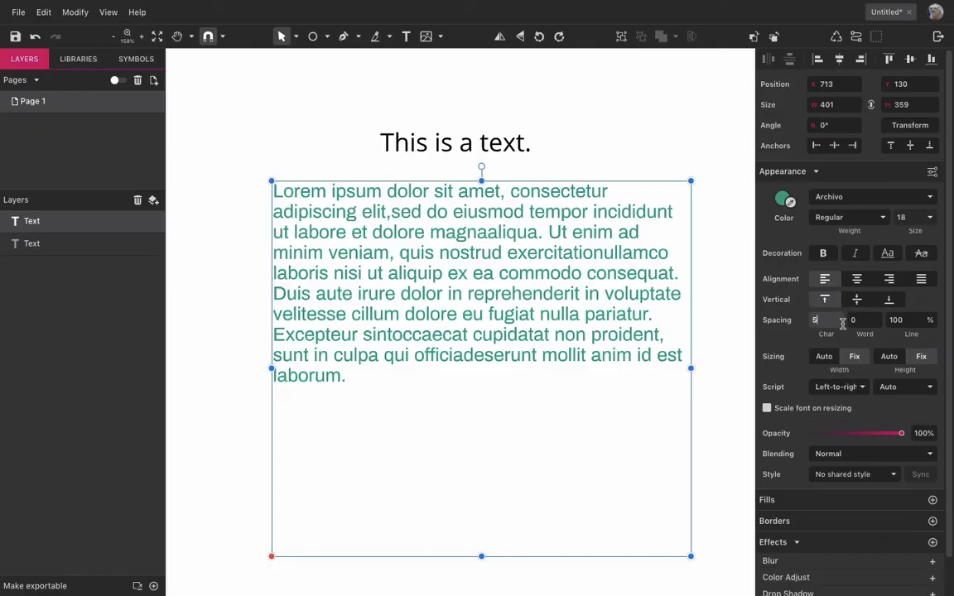
drag(829, 322, 841, 324)
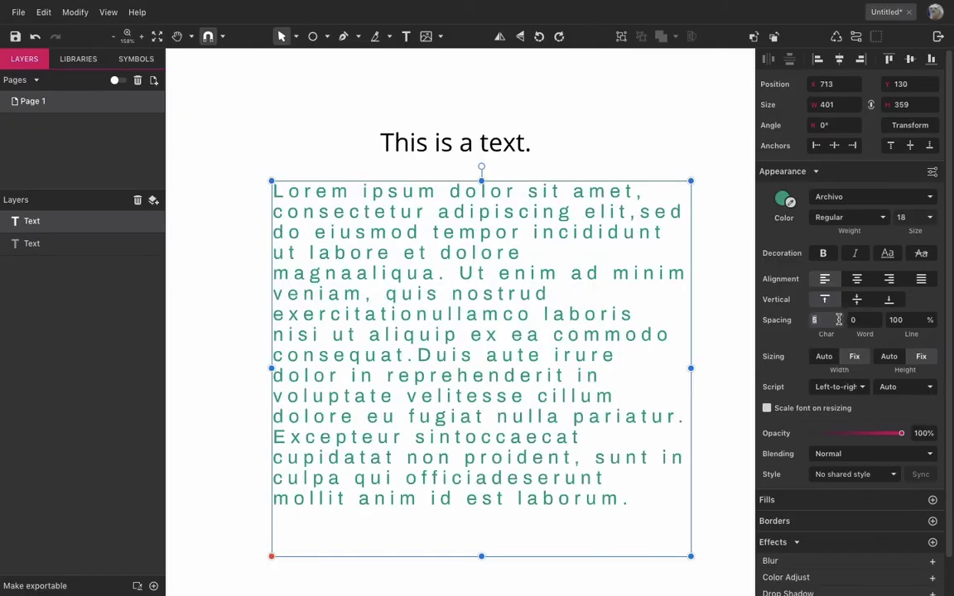
text(0)
key(Tab)
text(3)
key(Tab)
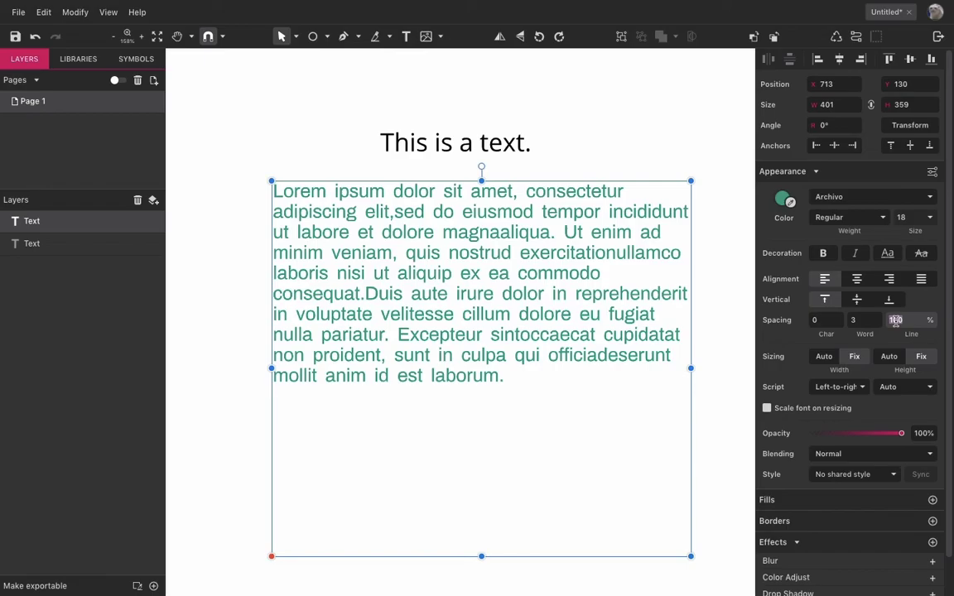
text(150)
key(Return)
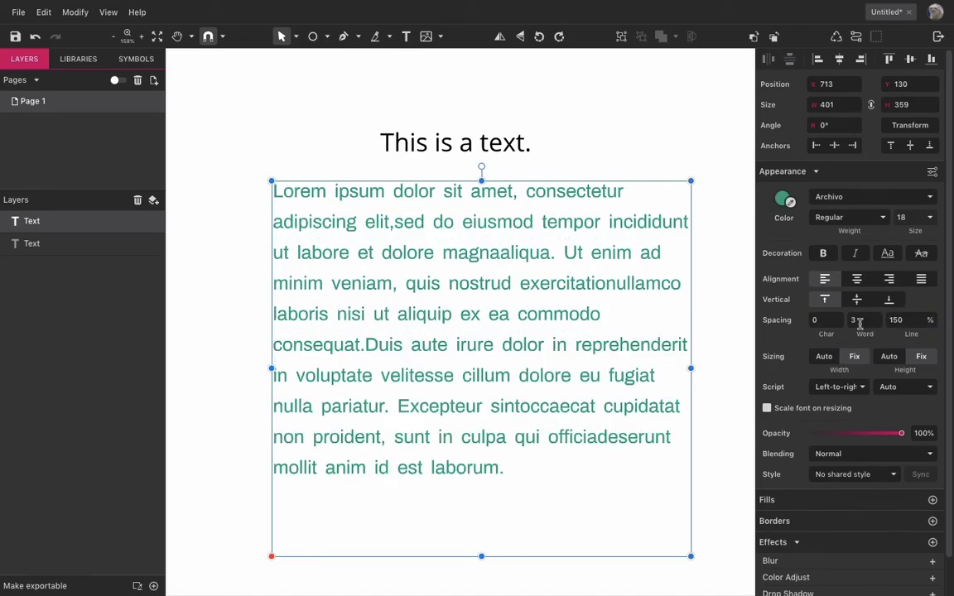
Step: Resize the text box to a fixed 451 width so the paragraph wraps, height fitting the text
click(824, 357)
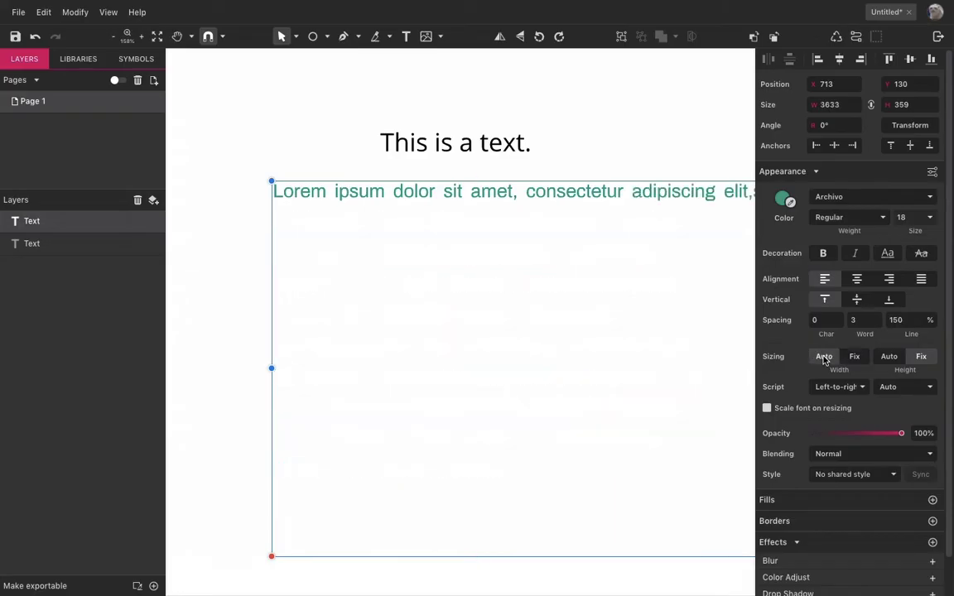
click(156, 38)
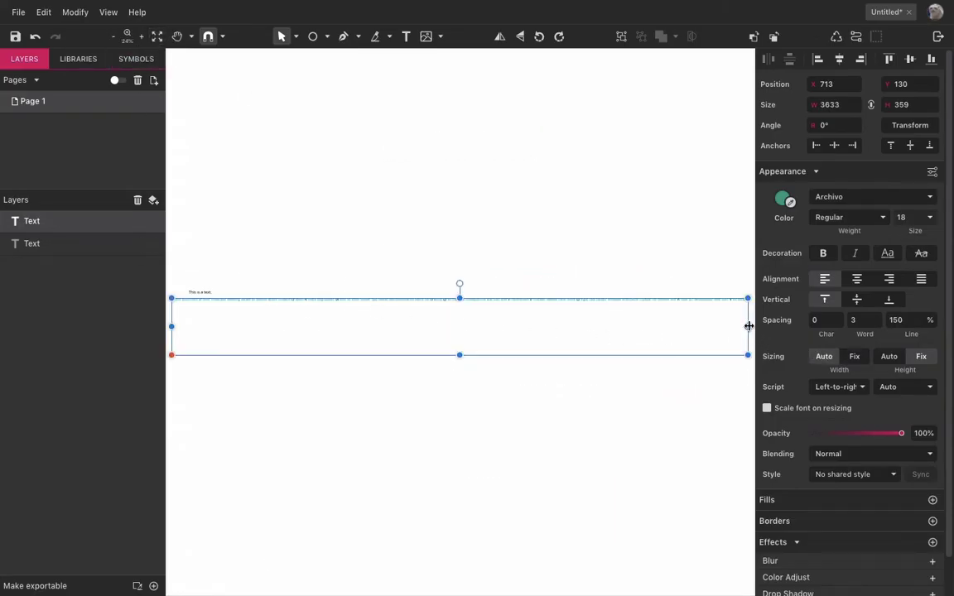
drag(748, 327, 358, 317)
key(space)
scroll(286, 322, up, 4)
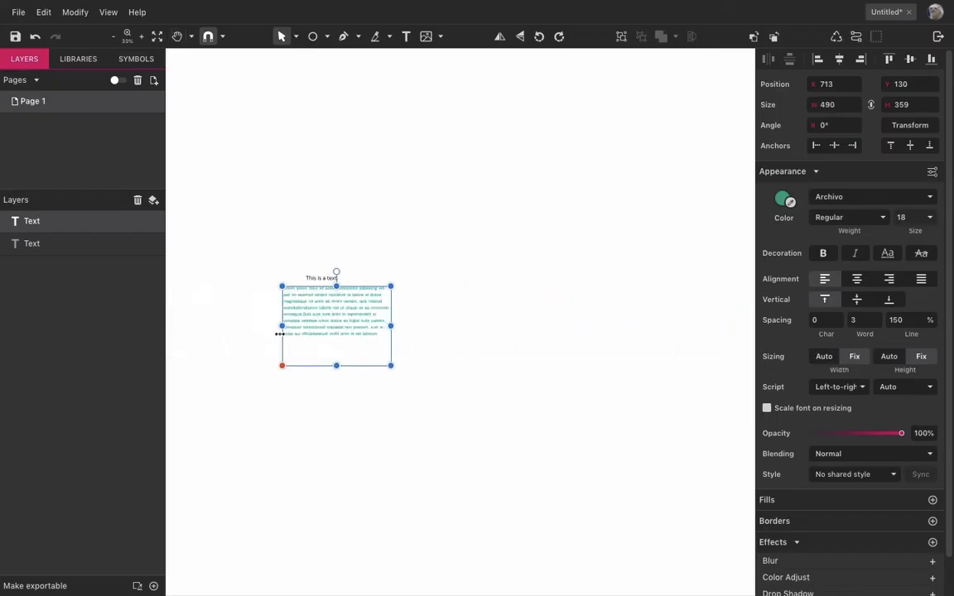
scroll(315, 333, up, 1)
drag(564, 330, 540, 329)
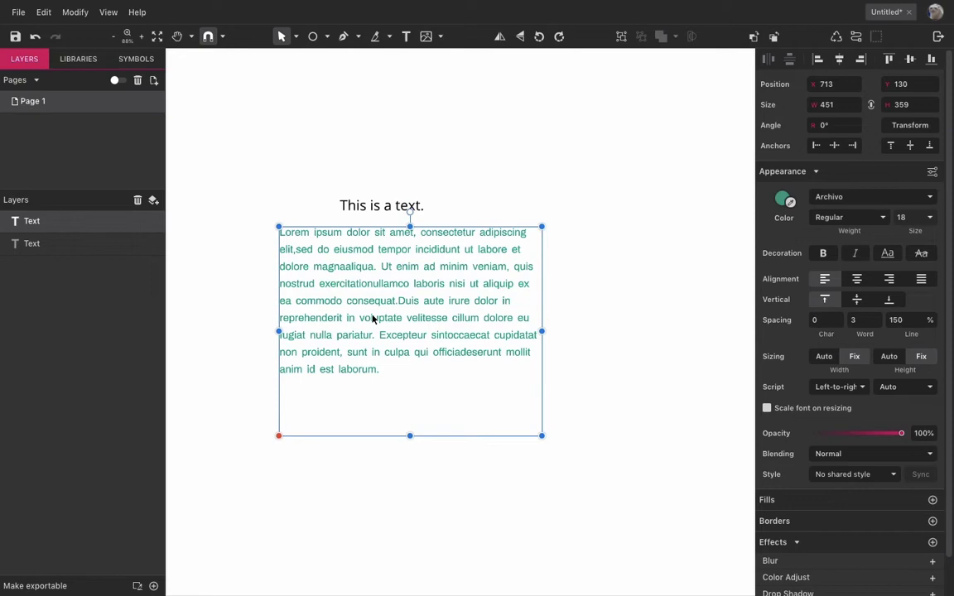
scroll(329, 336, up, 2)
drag(451, 494, 453, 396)
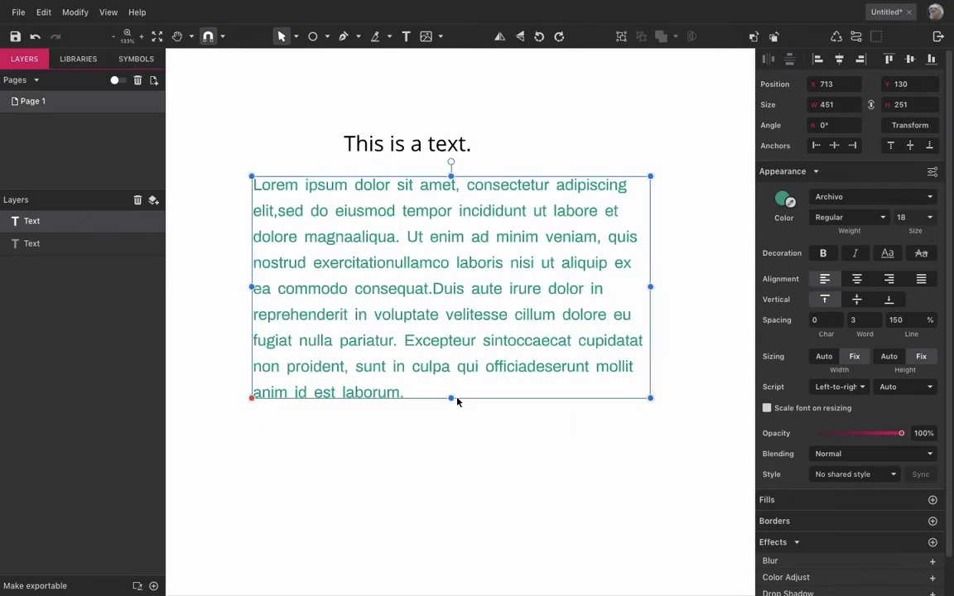
click(888, 356)
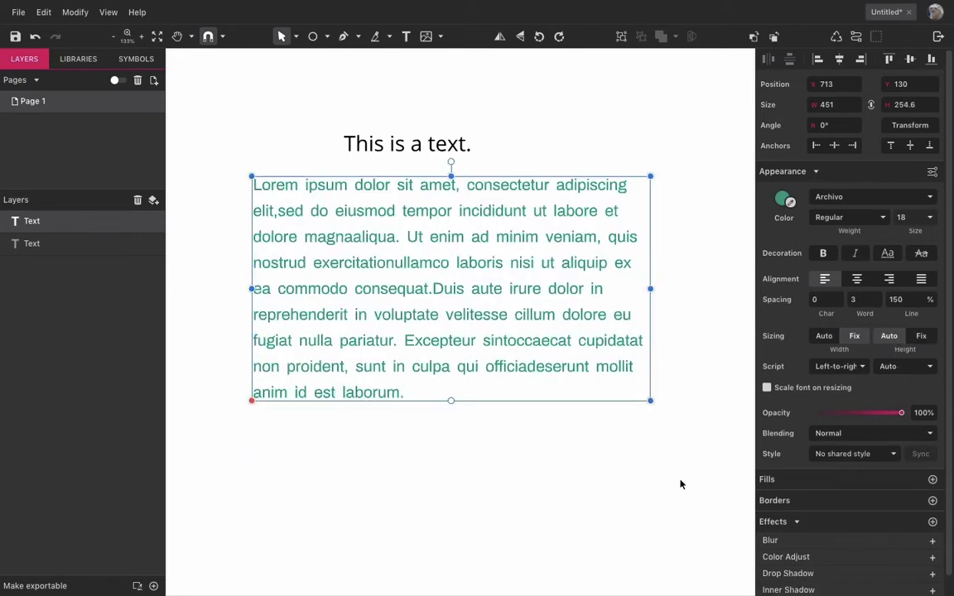
click(863, 368)
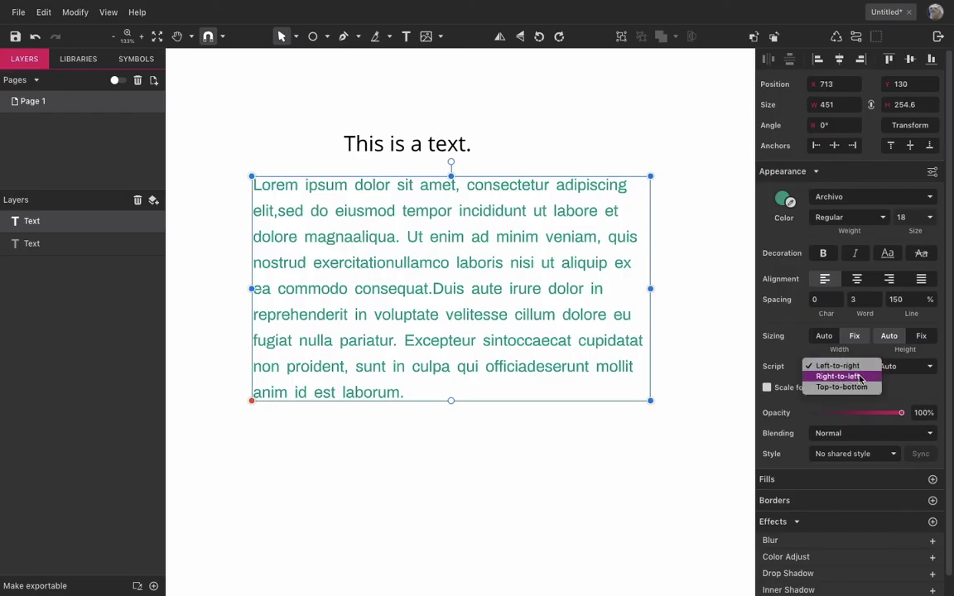
click(859, 377)
click(860, 372)
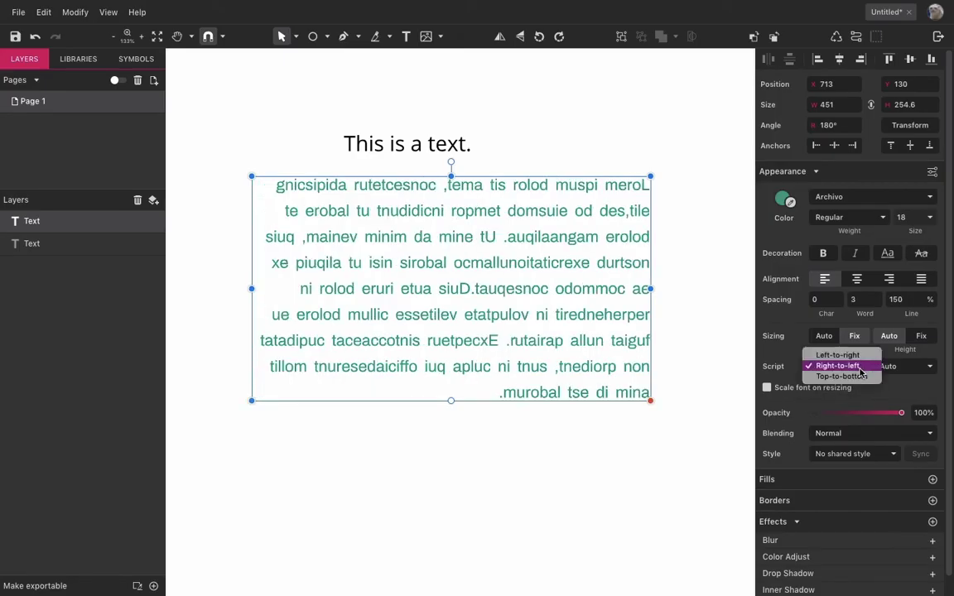
click(859, 376)
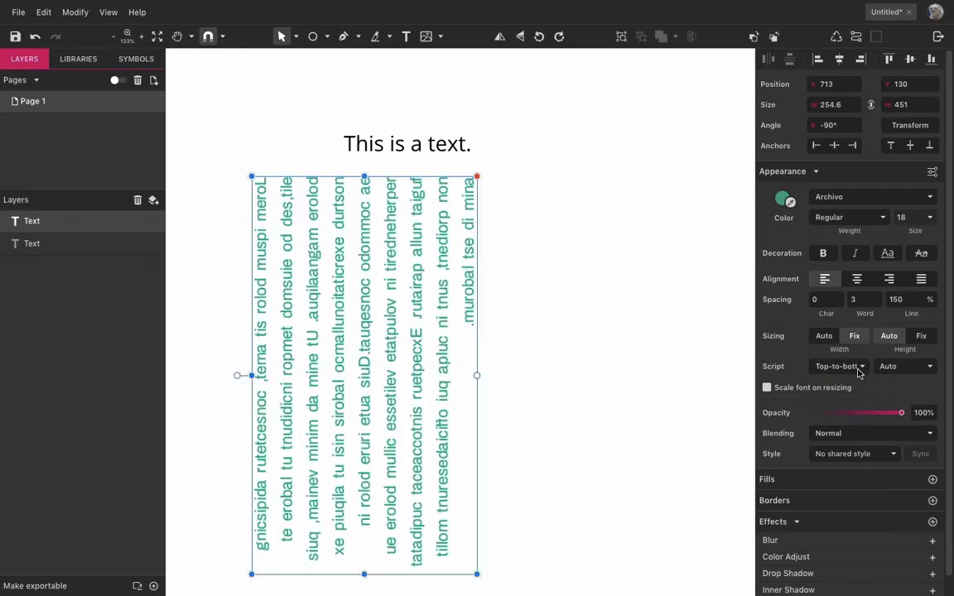
click(859, 372)
click(835, 343)
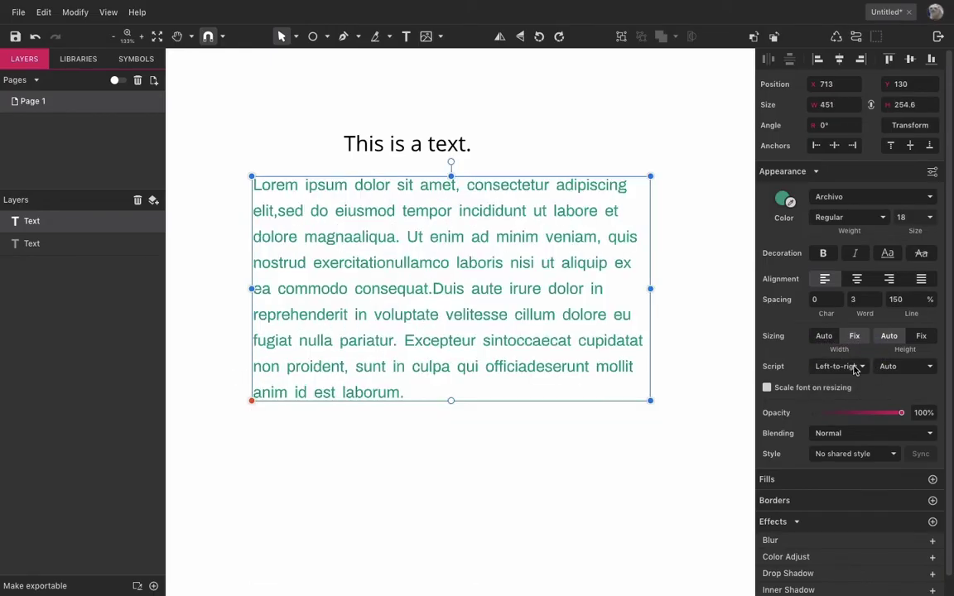
click(917, 366)
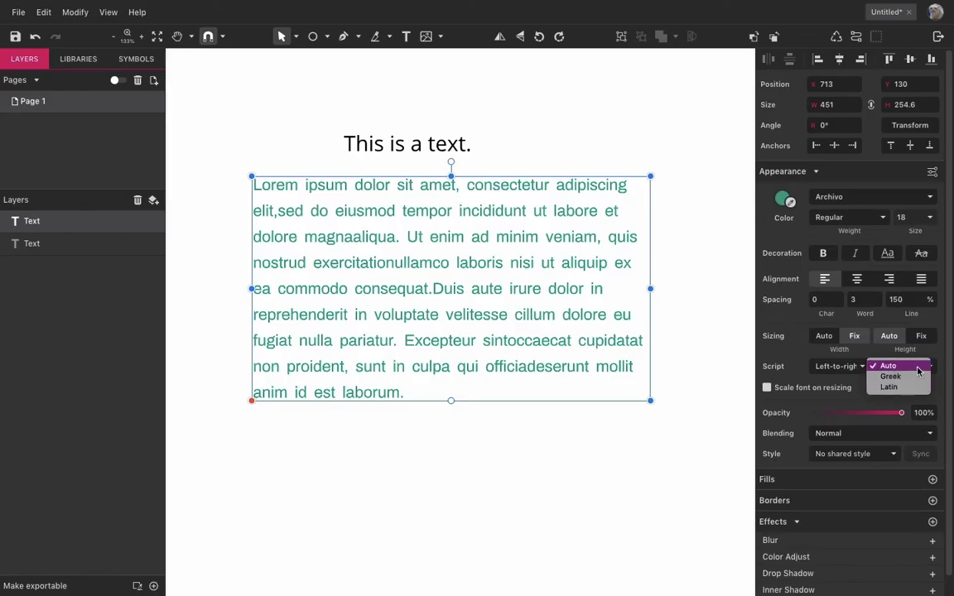
click(911, 367)
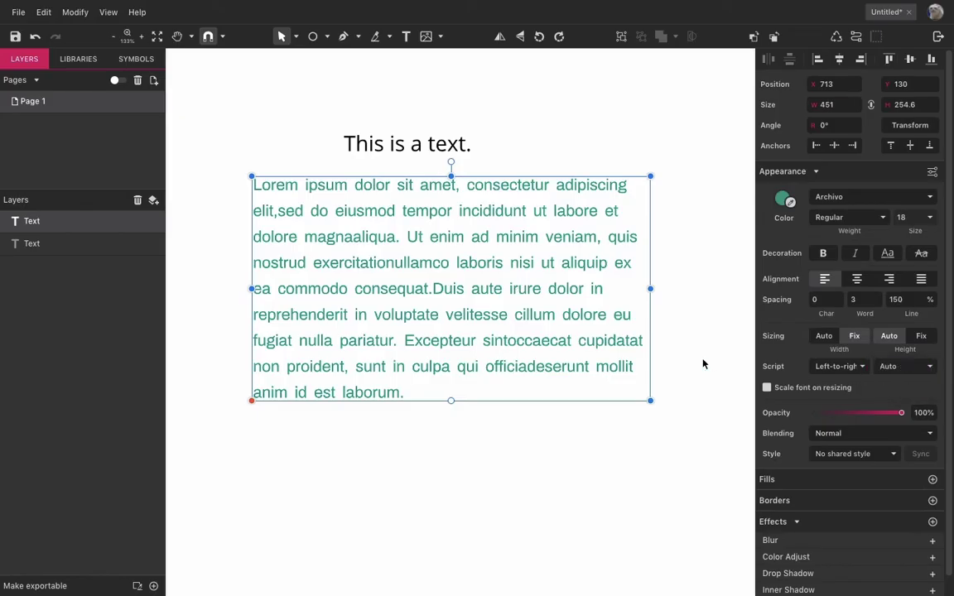
Step: Toggle Scale font on resizing, then resize the paragraph box to roughly 410 × 306 with fixed height
click(767, 389)
drag(650, 402, 602, 375)
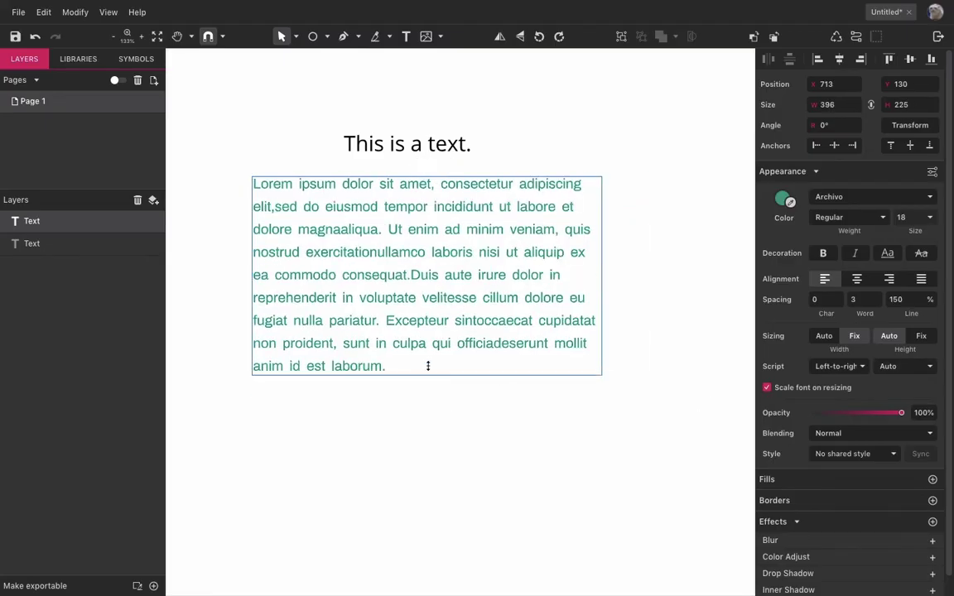
mouse_move(427, 374)
mouse_down()
mouse_move(432, 331)
mouse_move(427, 379)
mouse_up()
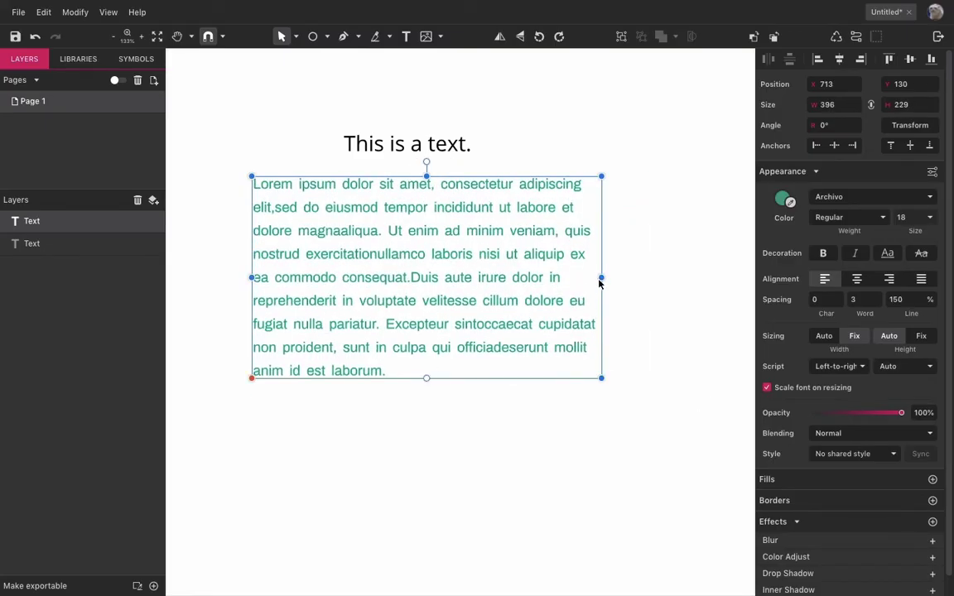
drag(601, 283, 624, 278)
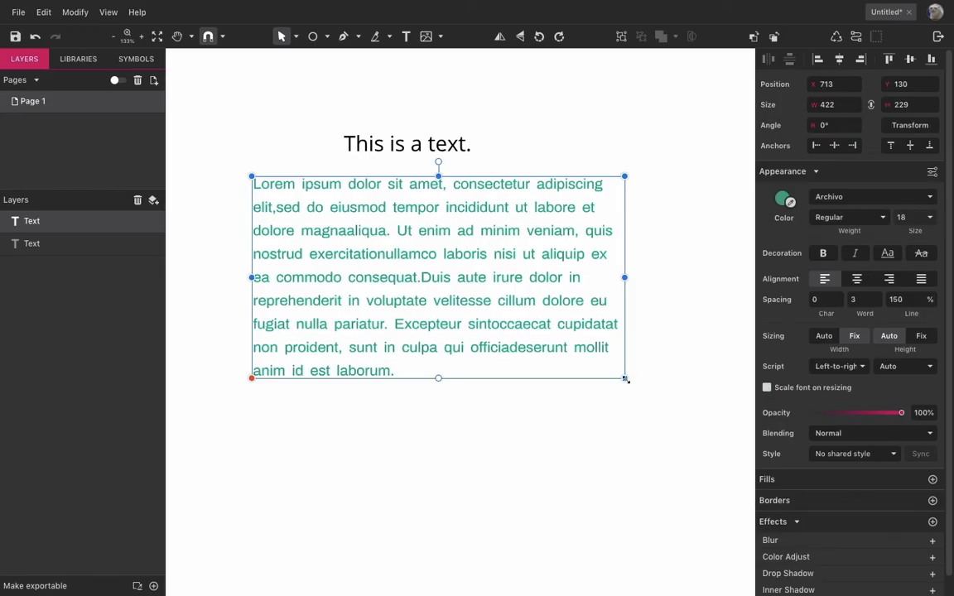
drag(625, 379, 666, 415)
drag(685, 293, 564, 293)
drag(403, 420, 399, 450)
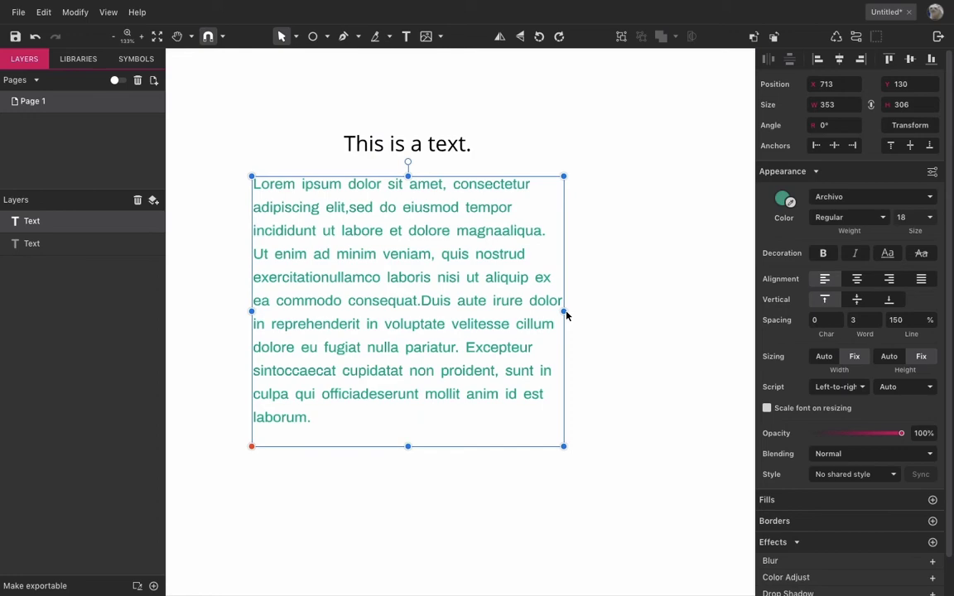
drag(567, 316, 615, 324)
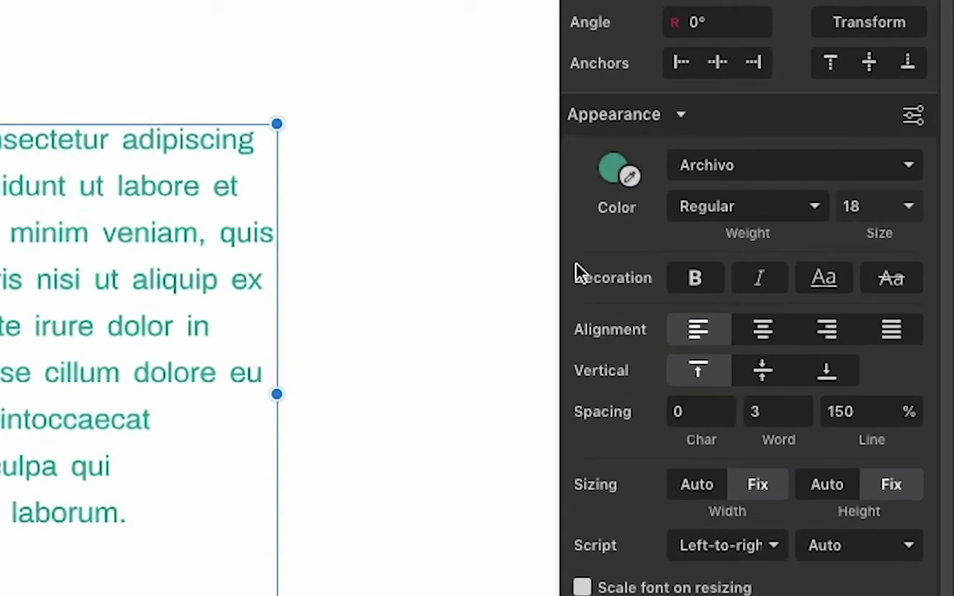
Step: Try the uppercase, capitalize and lowercase case options in the advanced typography settings
click(915, 117)
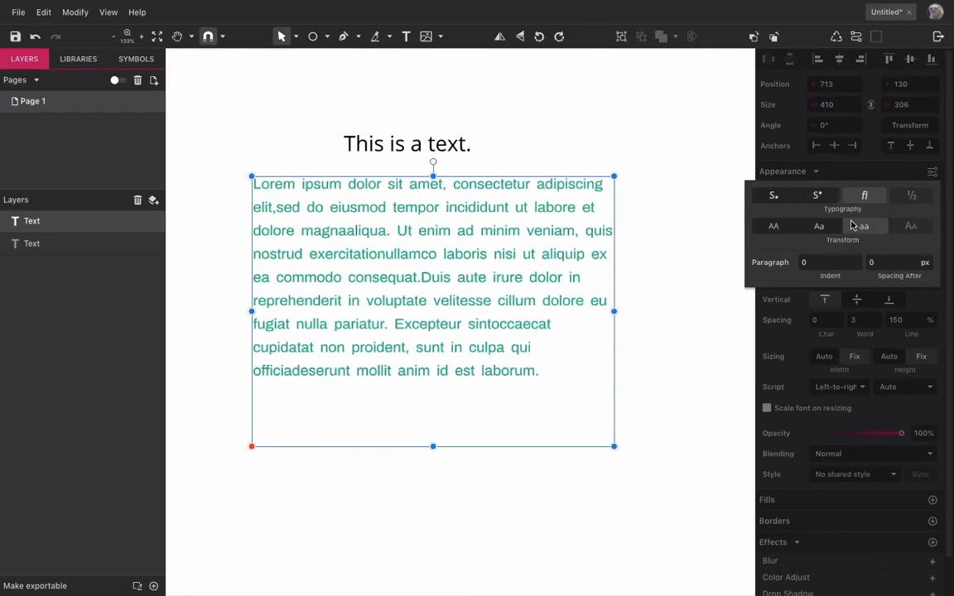
click(785, 229)
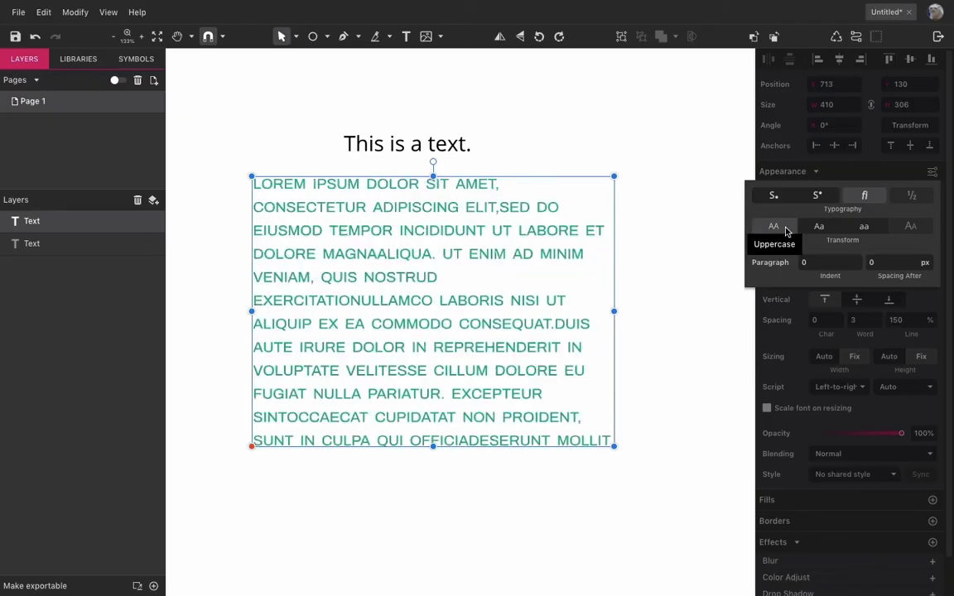
click(816, 231)
click(864, 227)
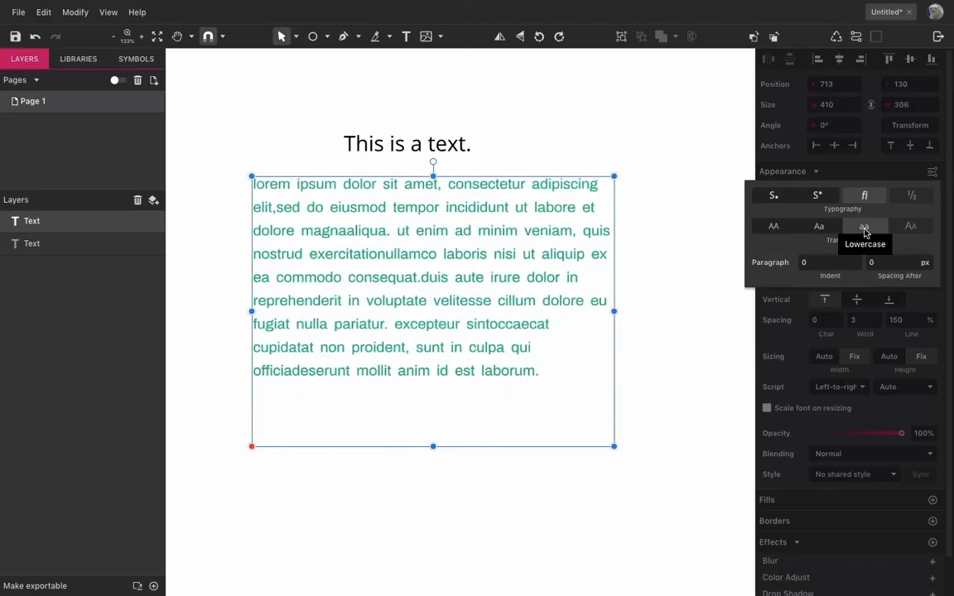
click(776, 230)
click(816, 229)
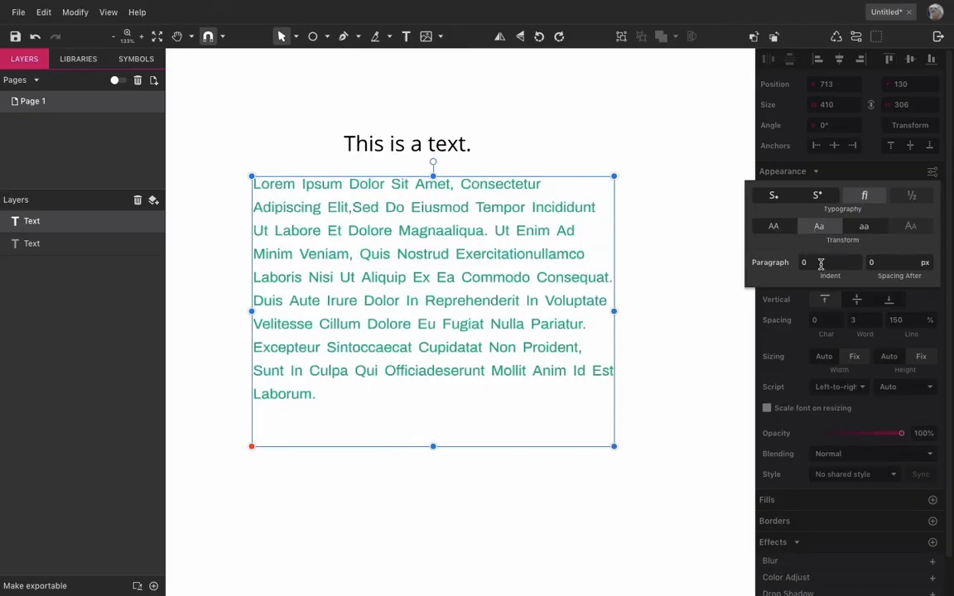
click(499, 233)
Step: Split the text into three paragraphs at 'Ut Enim' and 'Ea Commodo' with blank lines between
double_click(498, 231)
click(496, 231)
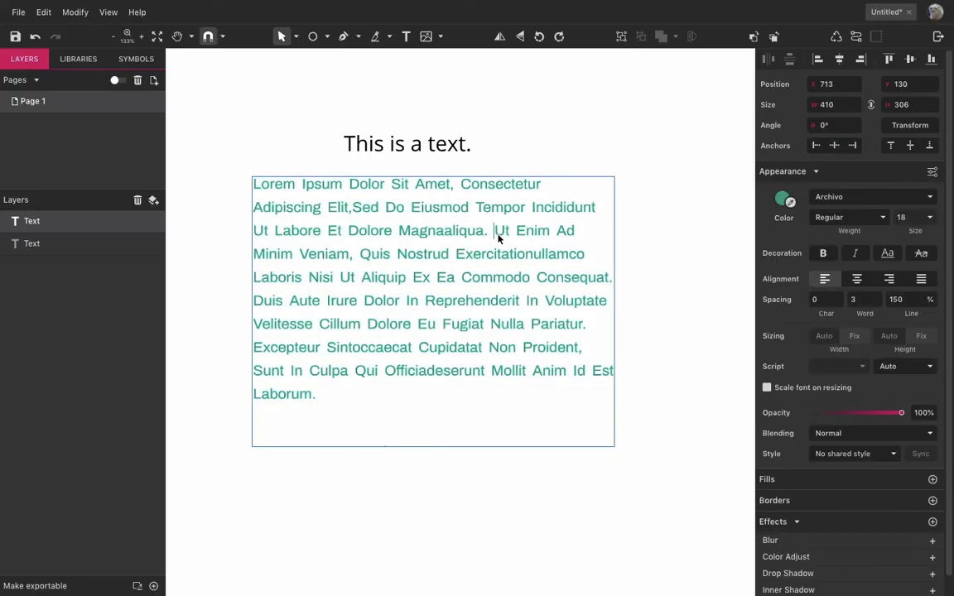
key(Return)
click(571, 279)
key(Return)
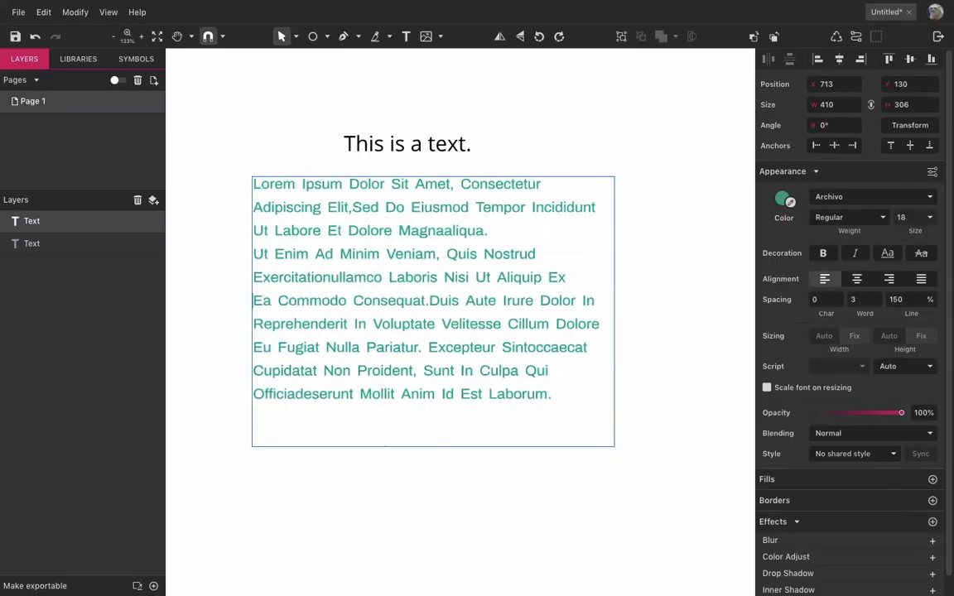
key(Return)
click(548, 240)
key(Return)
drag(570, 301, 305, 267)
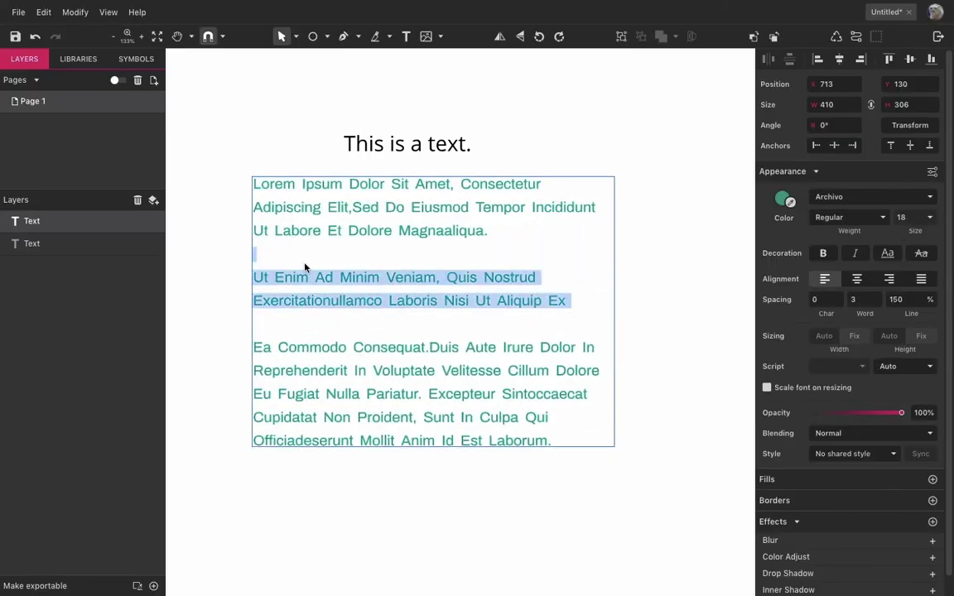
Step: Give the Ut Enim paragraph a 19 px indent and 15 px spacing after
click(932, 171)
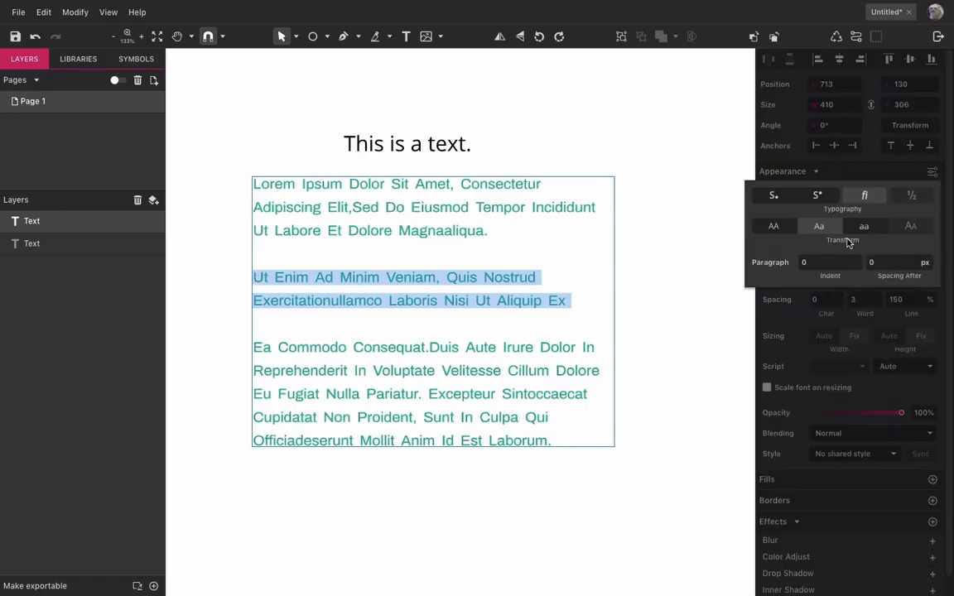
click(807, 263)
text(3)
key(Up)
key(Up)
key(Up)
key(Up)
key(Up)
key(Up)
key(Up)
key(Up)
key(Up)
key(Up)
key(Up)
key(Up)
key(Up)
key(Up)
key(Up)
key(Up)
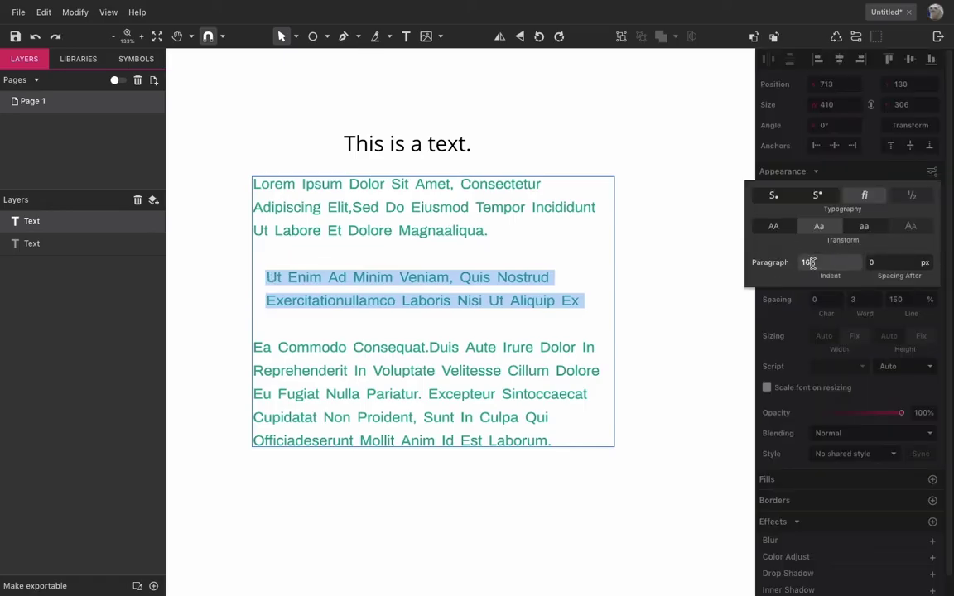
text(15)
key(Return)
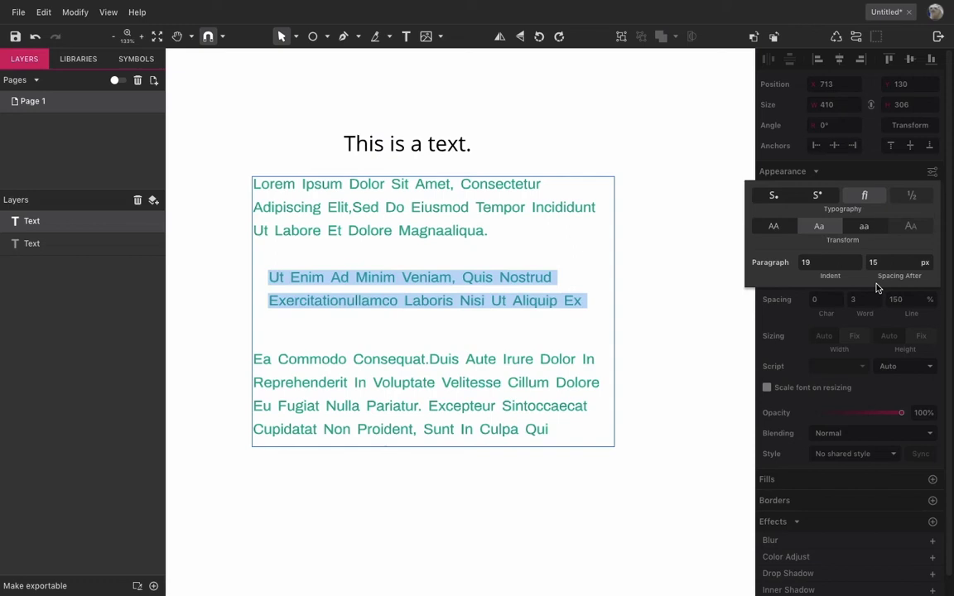
key(Escape)
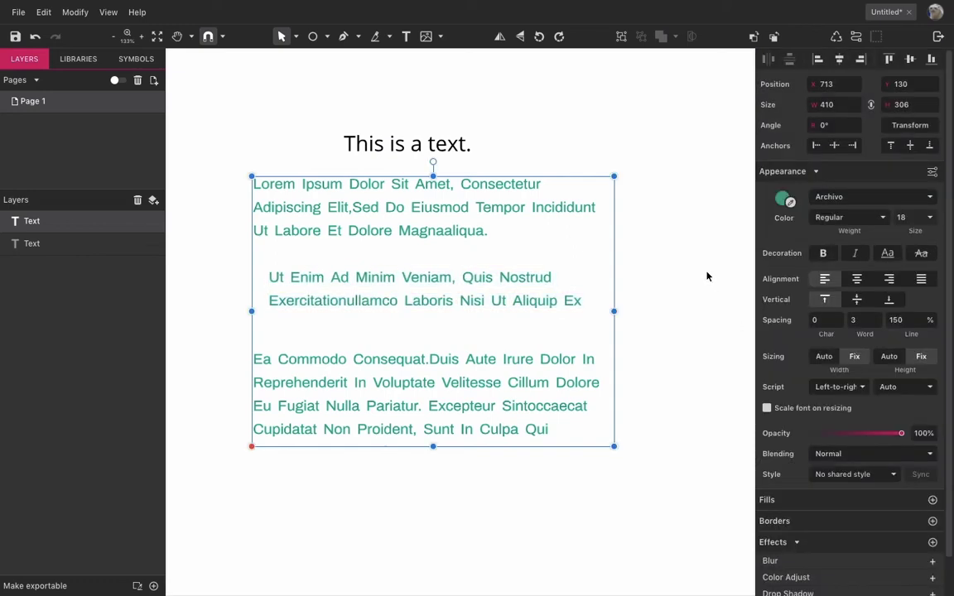
Step: Pan to an empty canvas area and draw a 277 × 277 circle
click(691, 375)
key(h)
drag(718, 270, 334, 298)
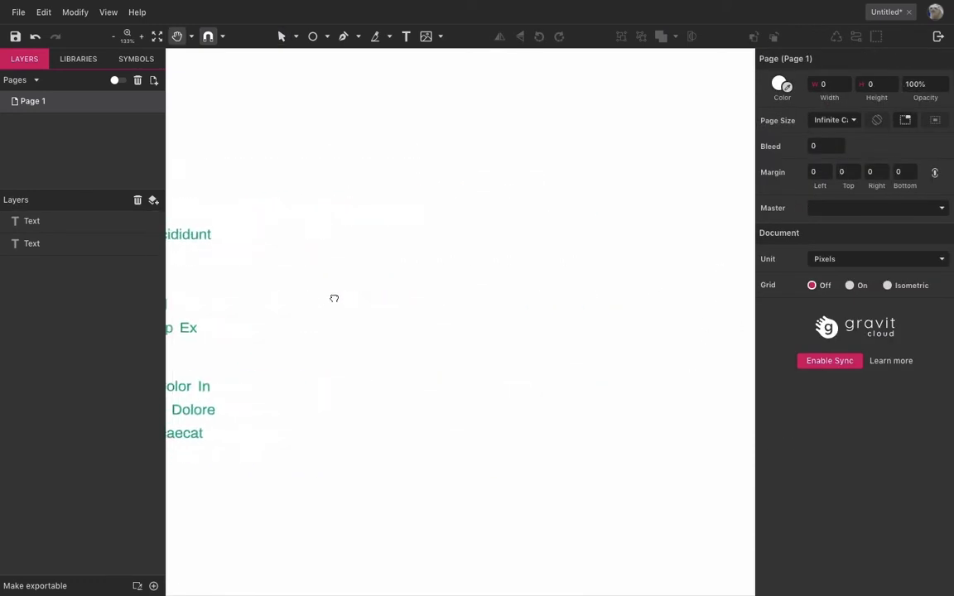
key(v)
key(e)
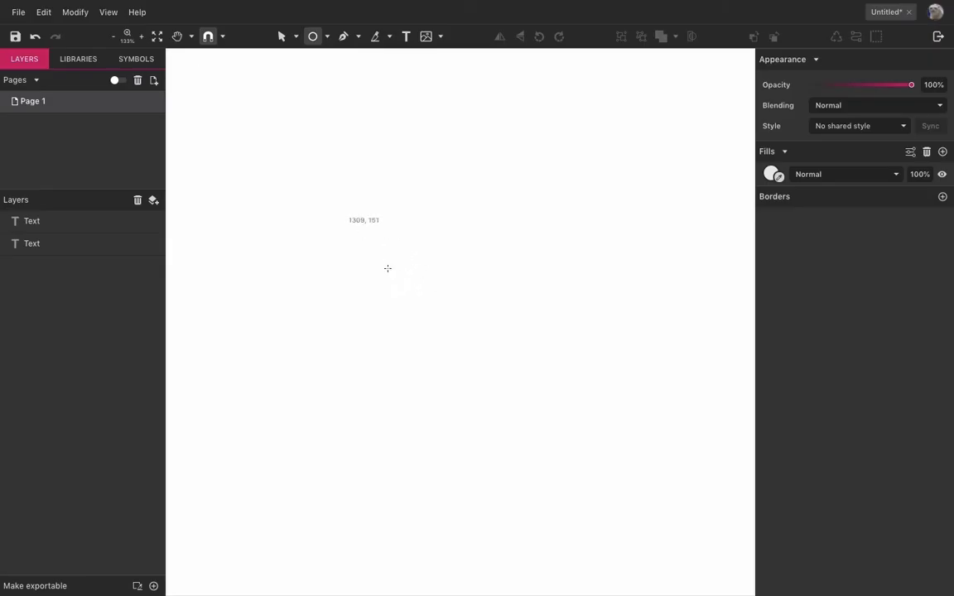
drag(388, 269, 588, 434)
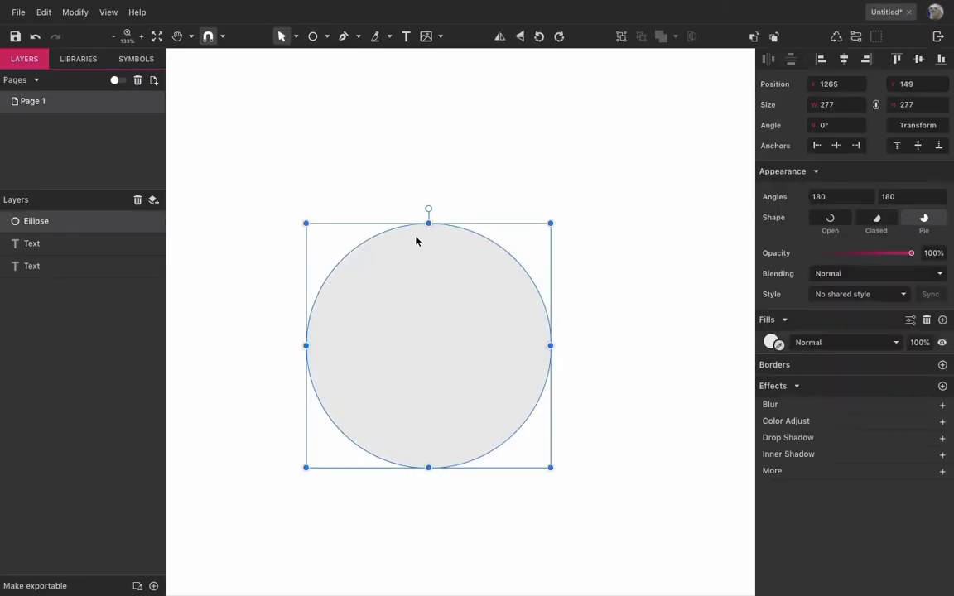
Step: Add a 'Your text here' text above the circle and attach it to the circle's path
key(t)
click(372, 165)
key(Escape)
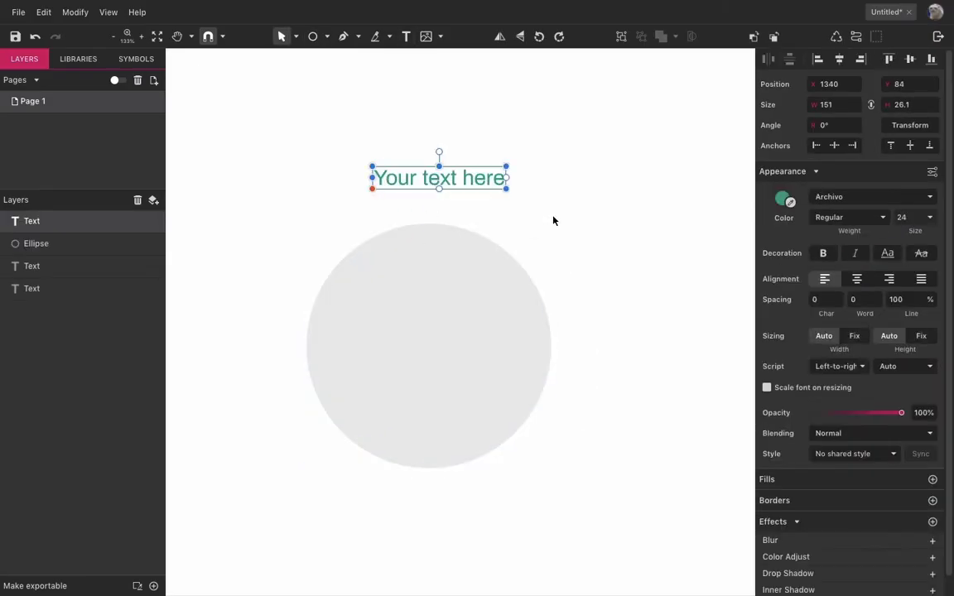
shift+click(424, 247)
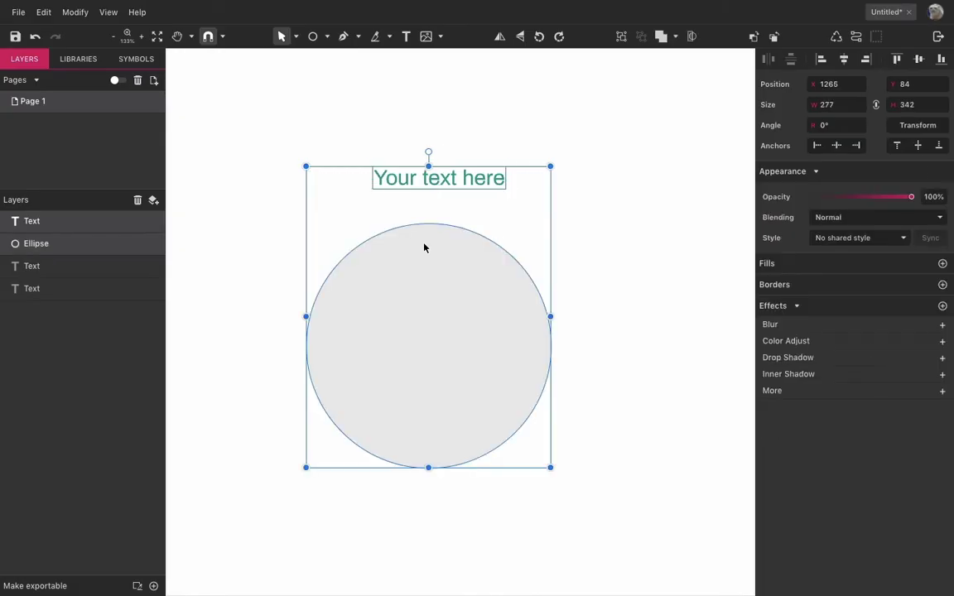
right_click(424, 247)
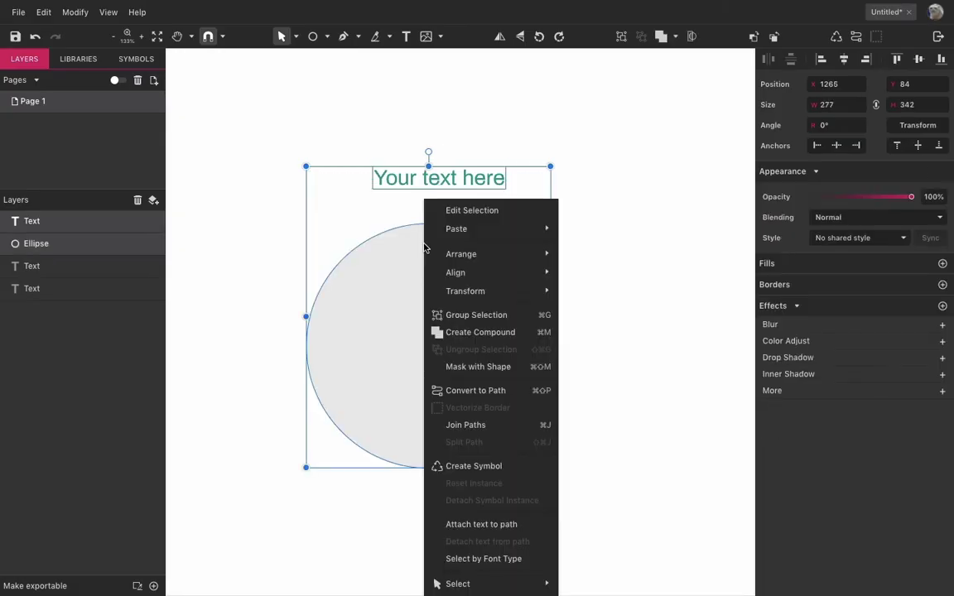
click(483, 523)
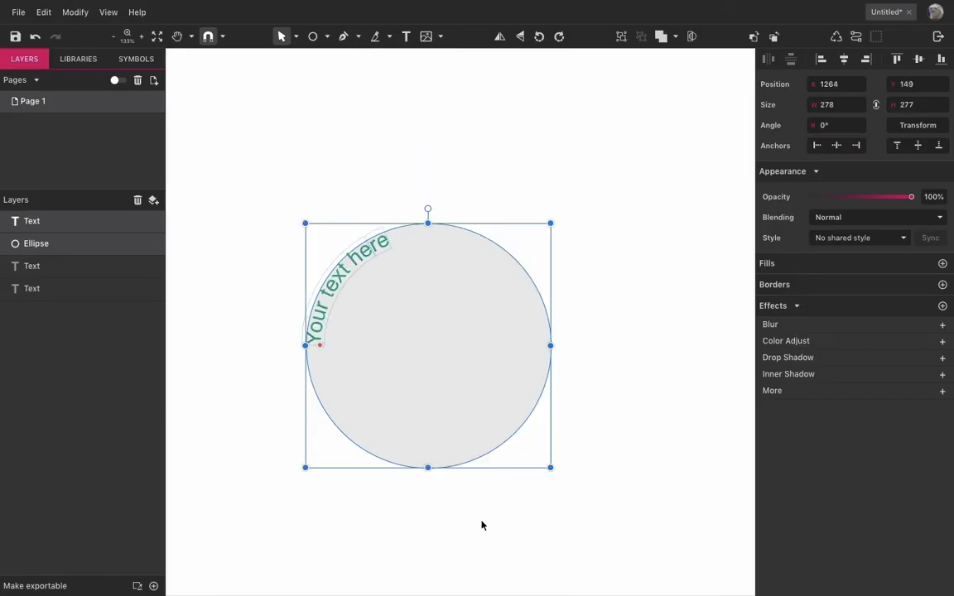
click(385, 190)
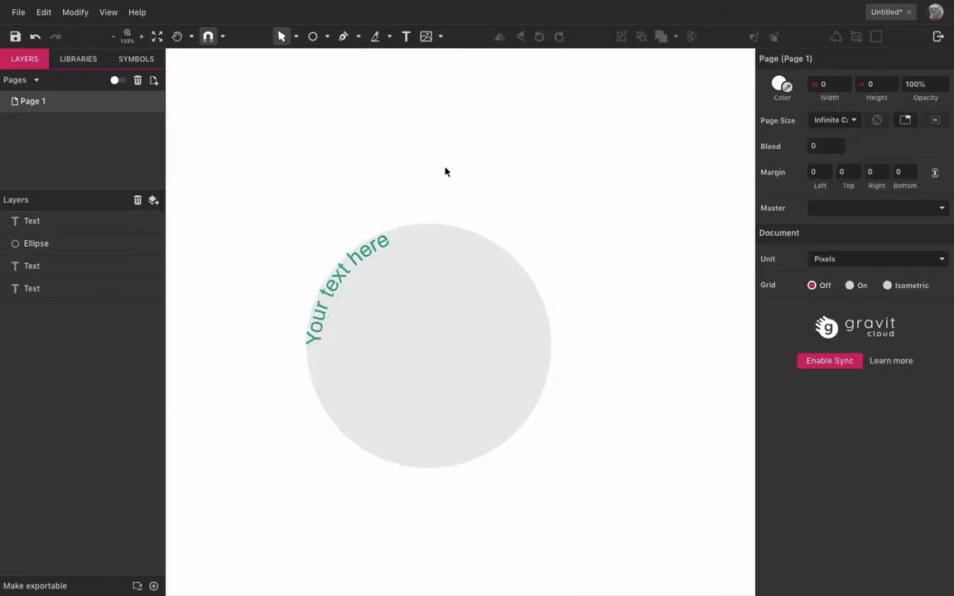
Step: Add a new 'Your text here' path text on the circle and slide it to the right side
key(t)
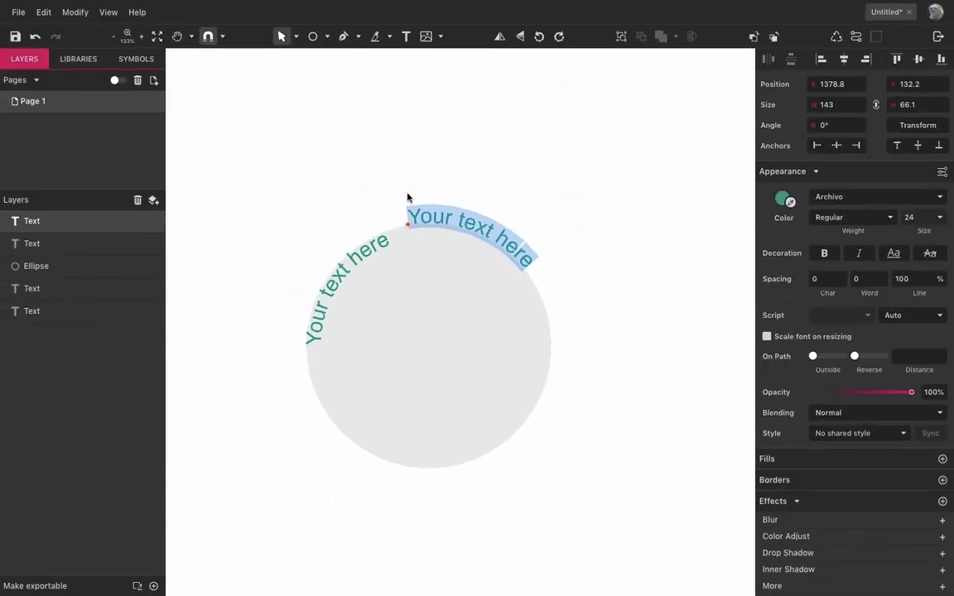
key(Escape)
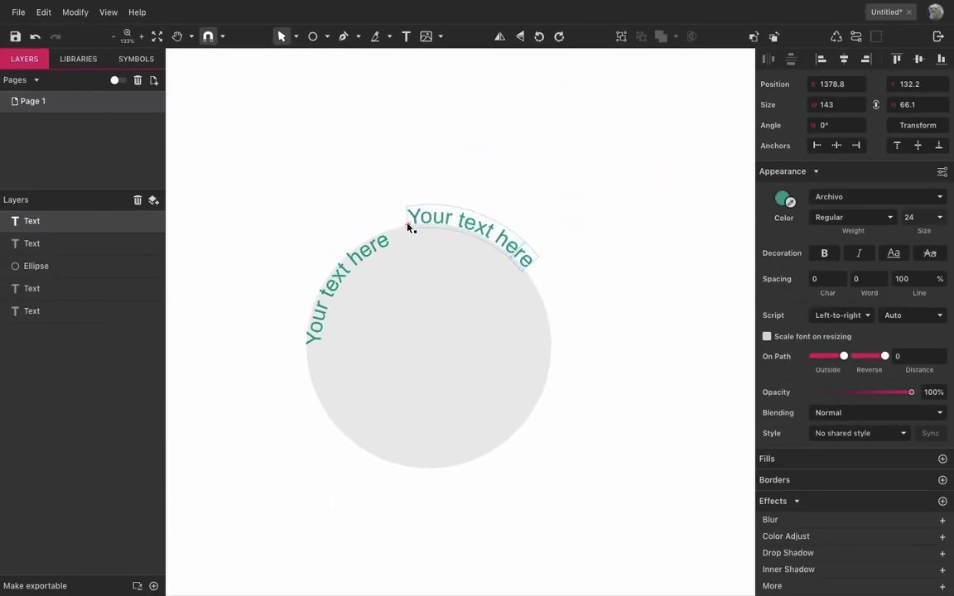
click(404, 199)
click(412, 220)
drag(409, 226, 536, 293)
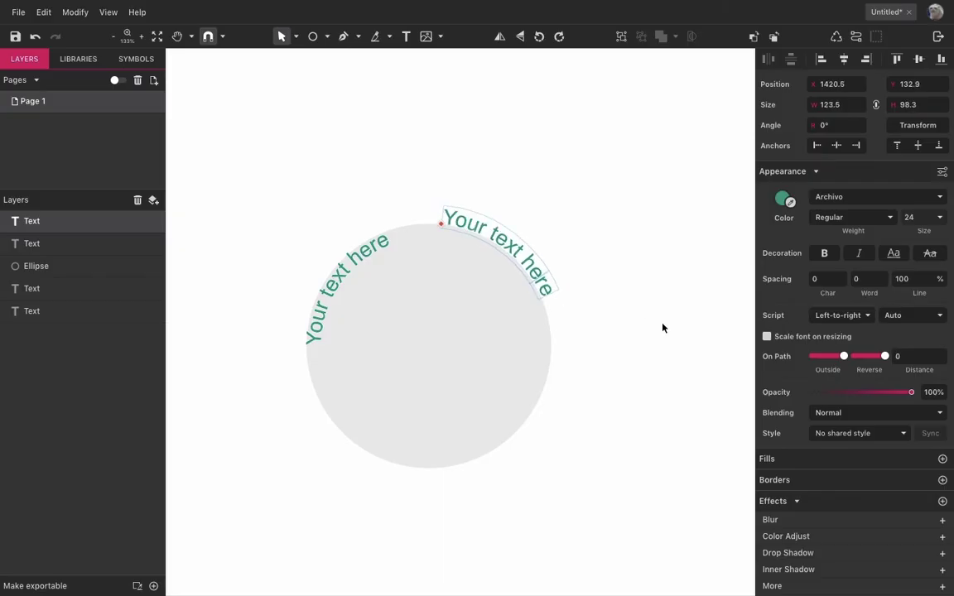
Step: Toggle On Path Outside and Reverse, set distance 60, and slide the text below the circle
click(829, 362)
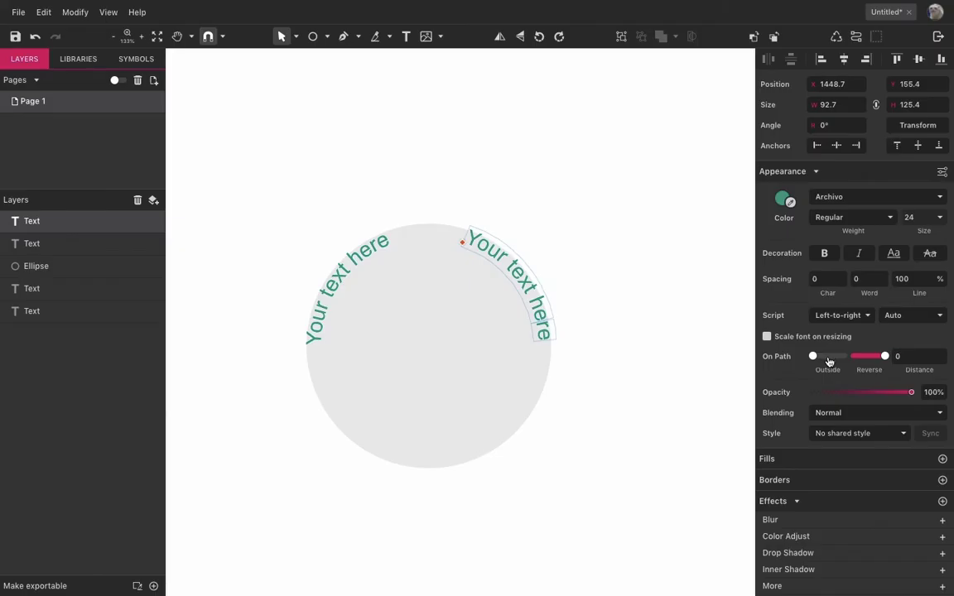
click(879, 358)
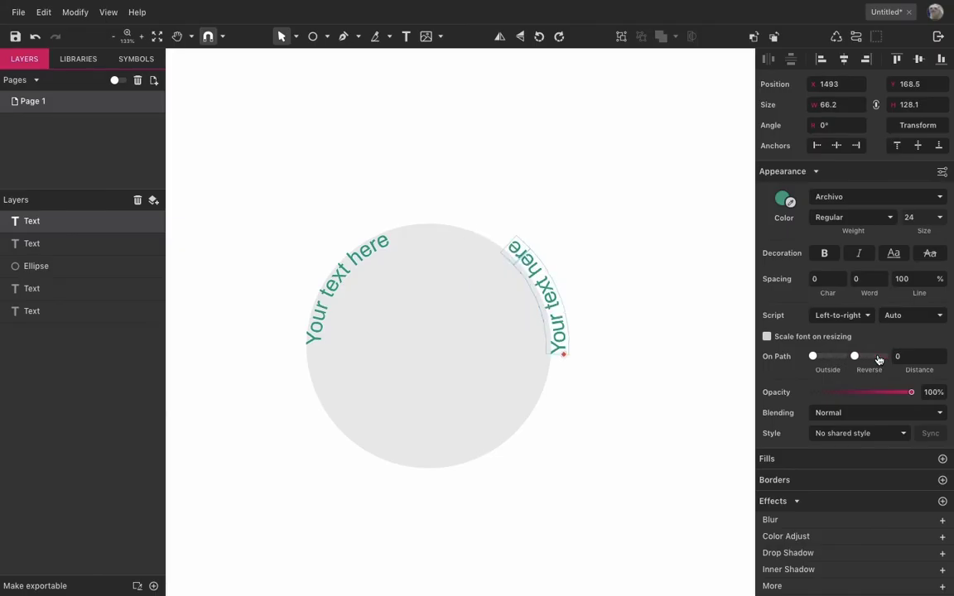
drag(566, 358, 373, 468)
click(911, 357)
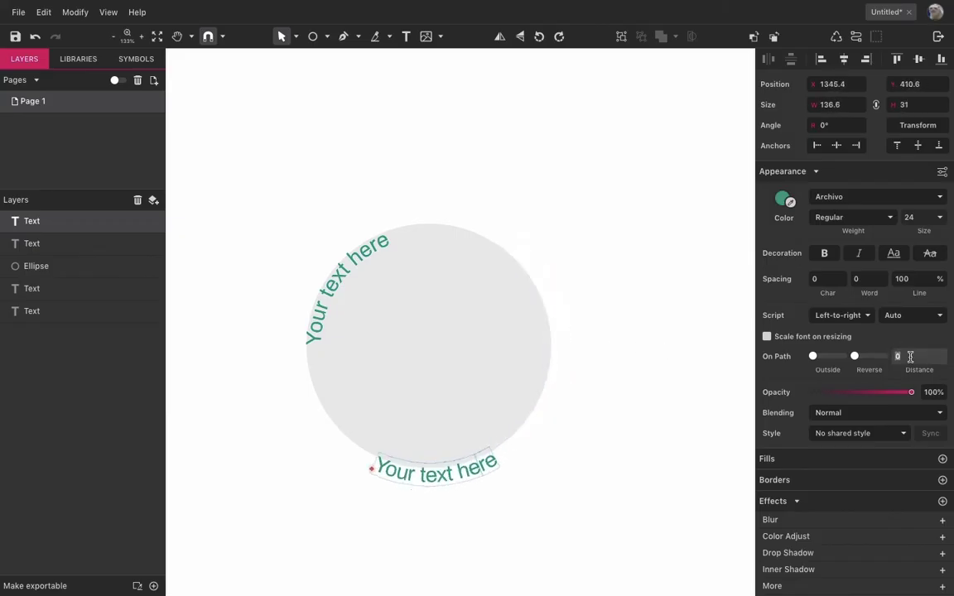
text(40)
key(Return)
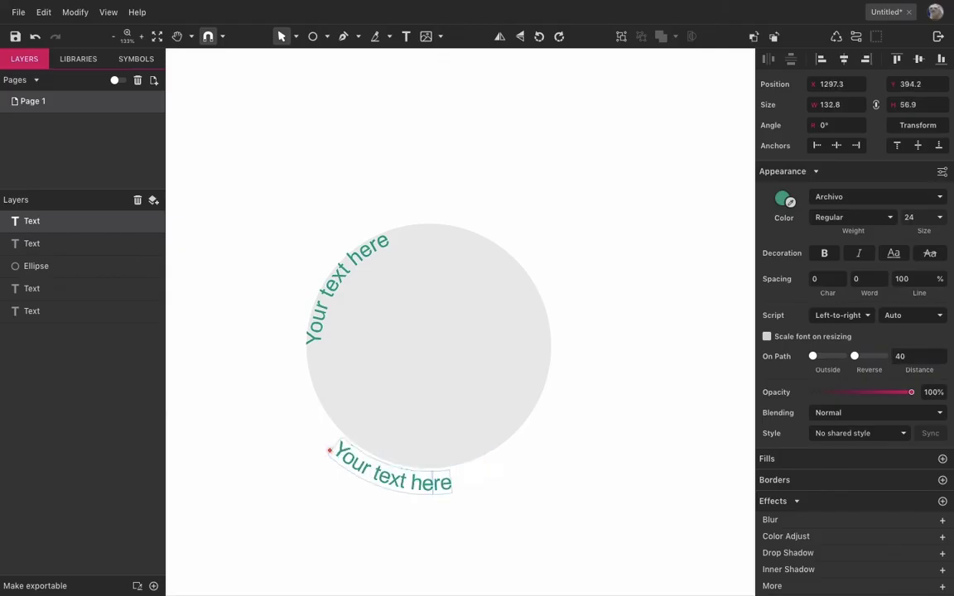
text(60)
key(Return)
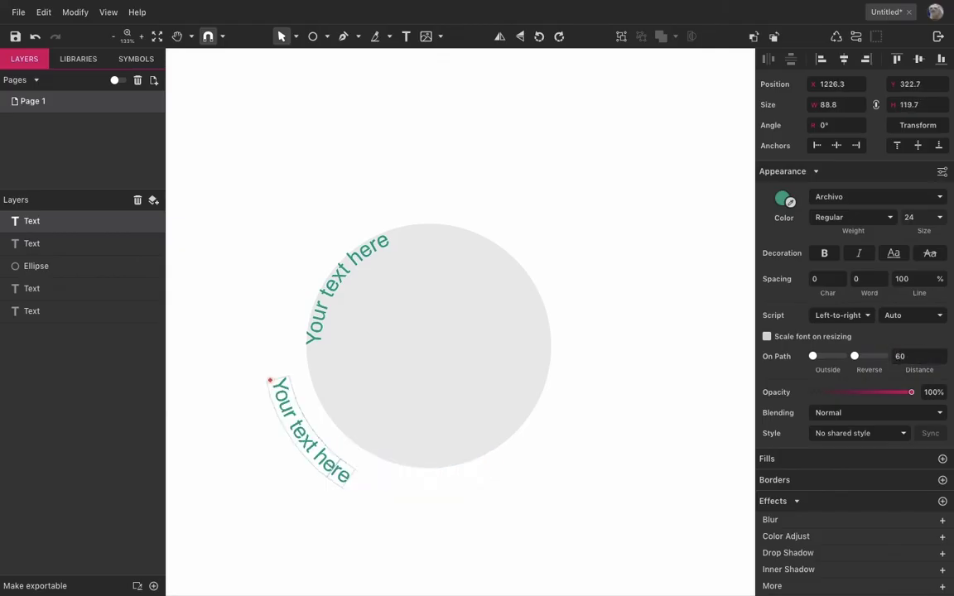
drag(267, 381, 295, 430)
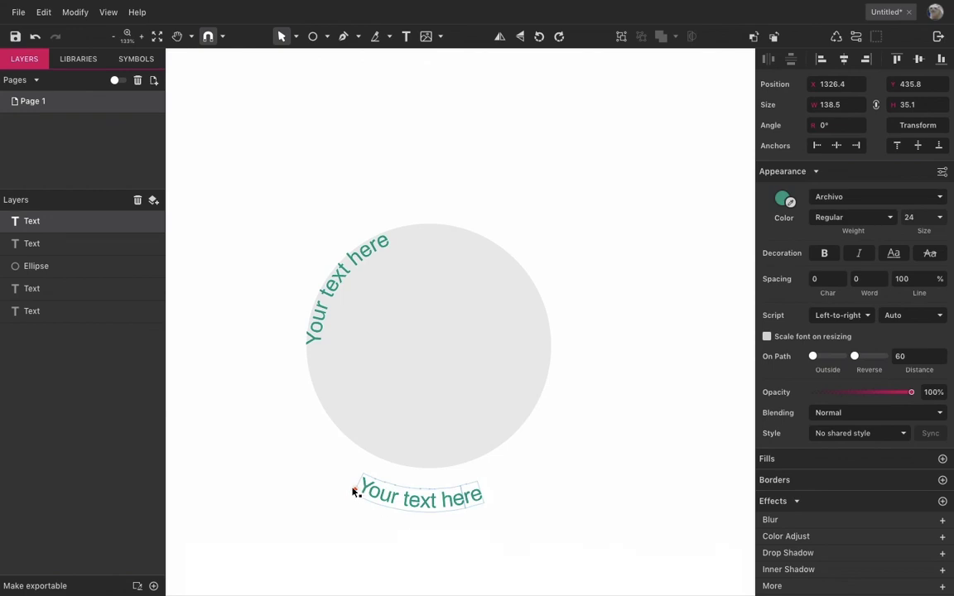
Step: Hide the Ellipse layer, then detach both curved 'Your text here' texts from the circle path
click(393, 430)
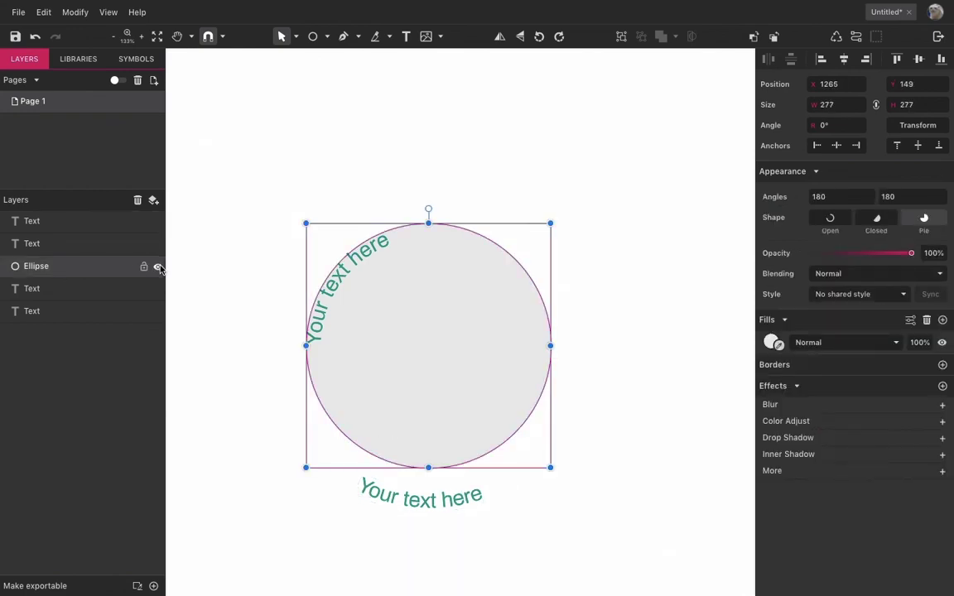
click(158, 266)
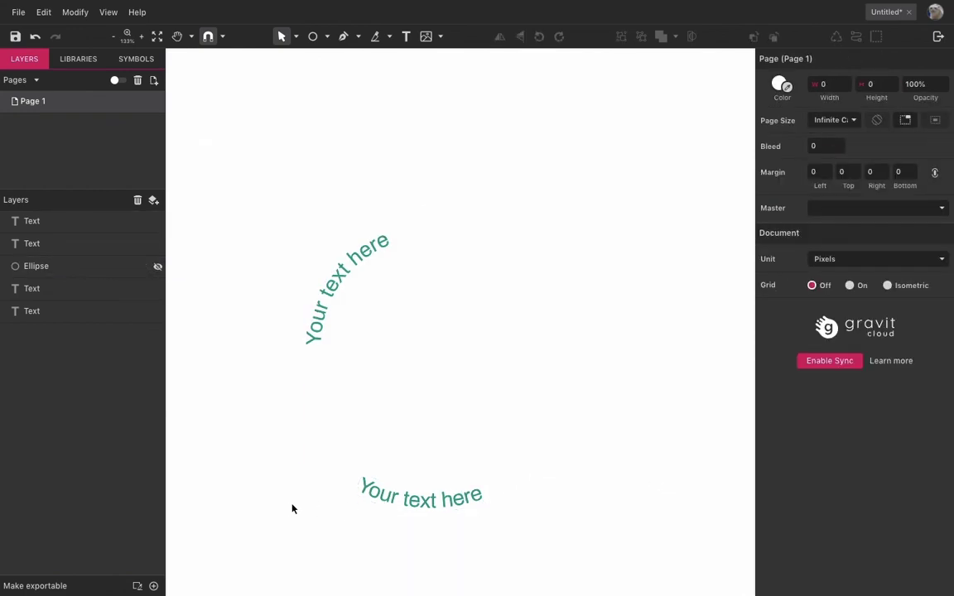
drag(325, 479, 619, 186)
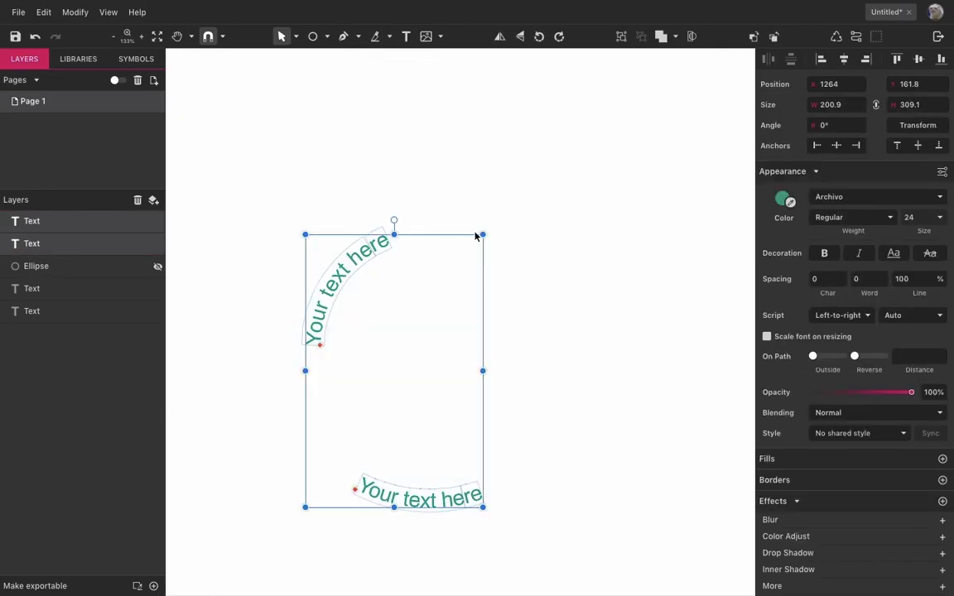
right_click(364, 260)
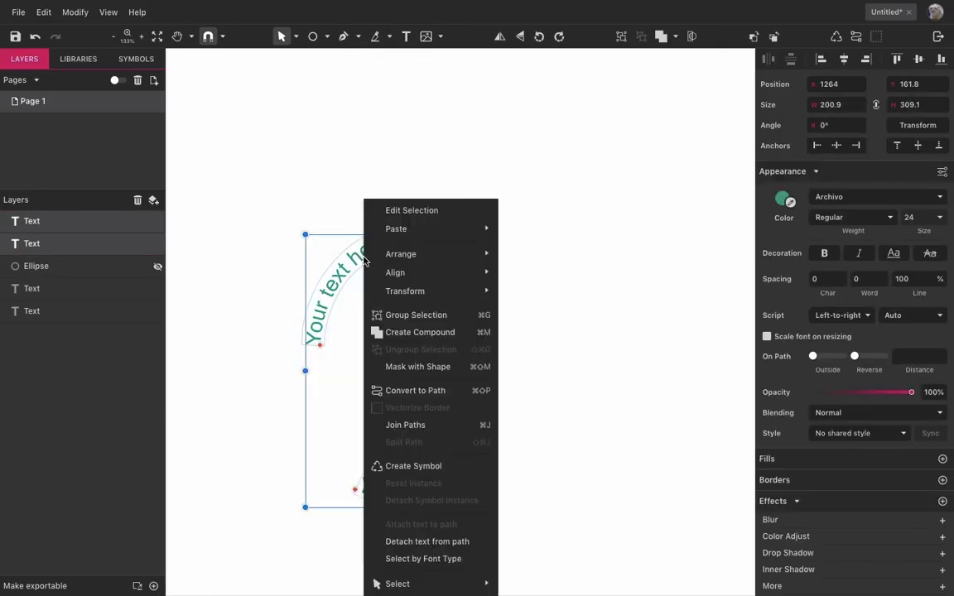
click(488, 546)
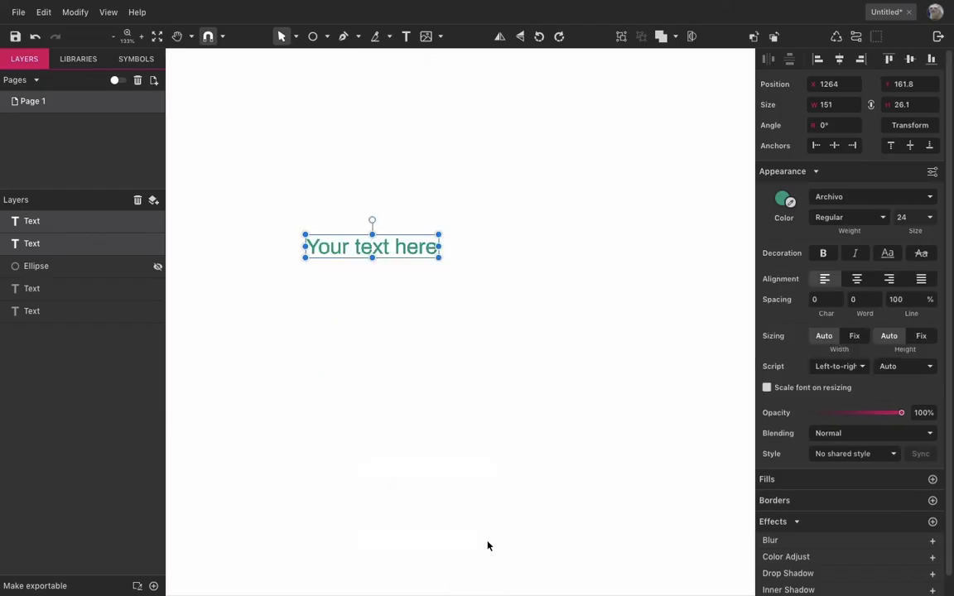
Step: Deselect the text and pan the canvas right so the heading and teal paragraphs show
click(398, 175)
scroll(409, 181, down, 5)
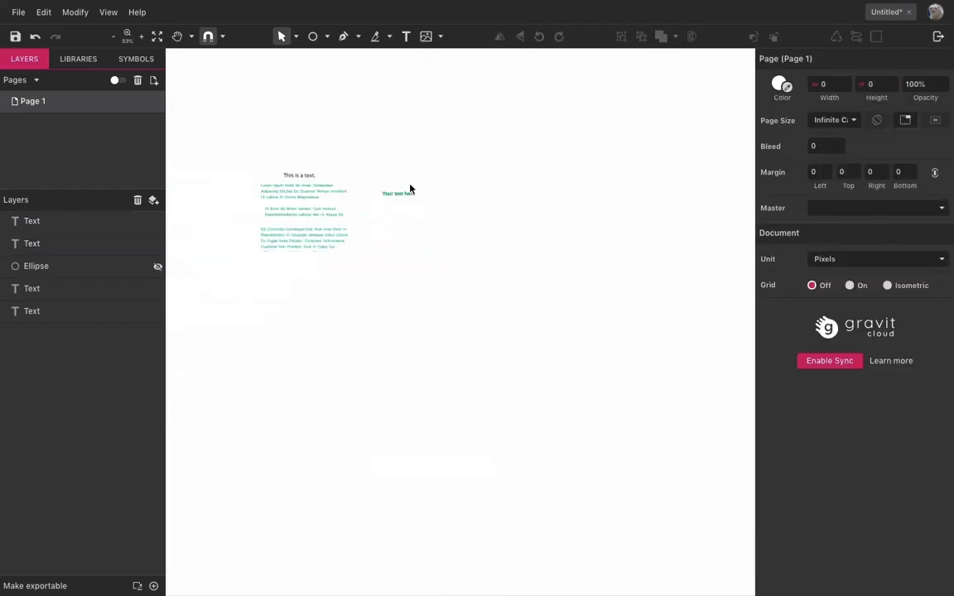
scroll(406, 182, up, 5)
key(space)
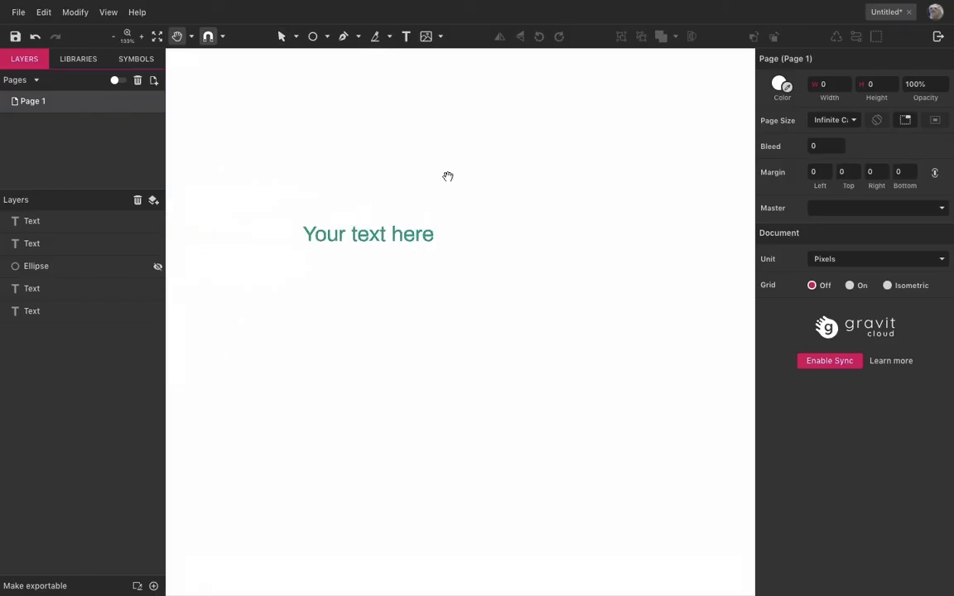
drag(447, 179, 628, 179)
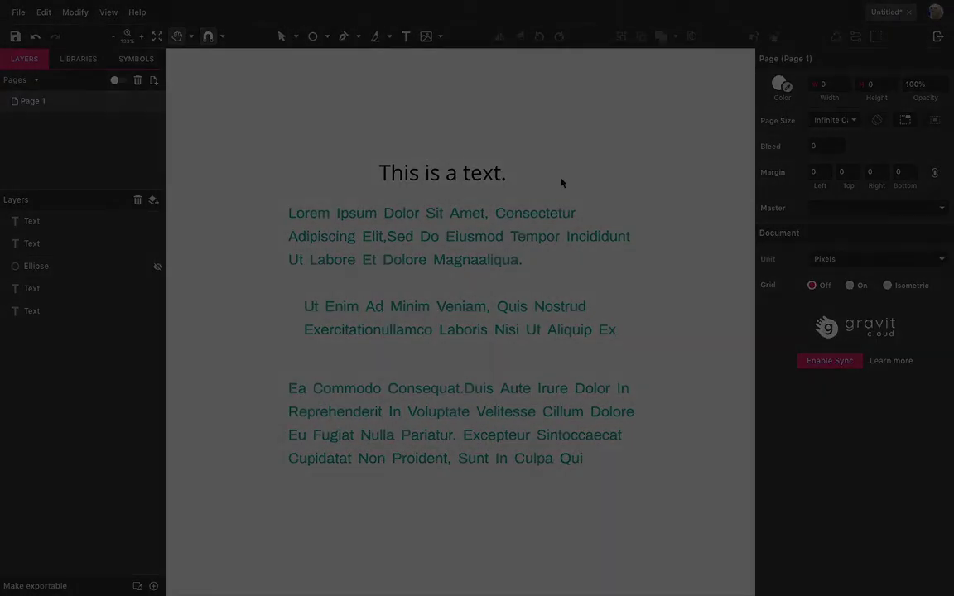